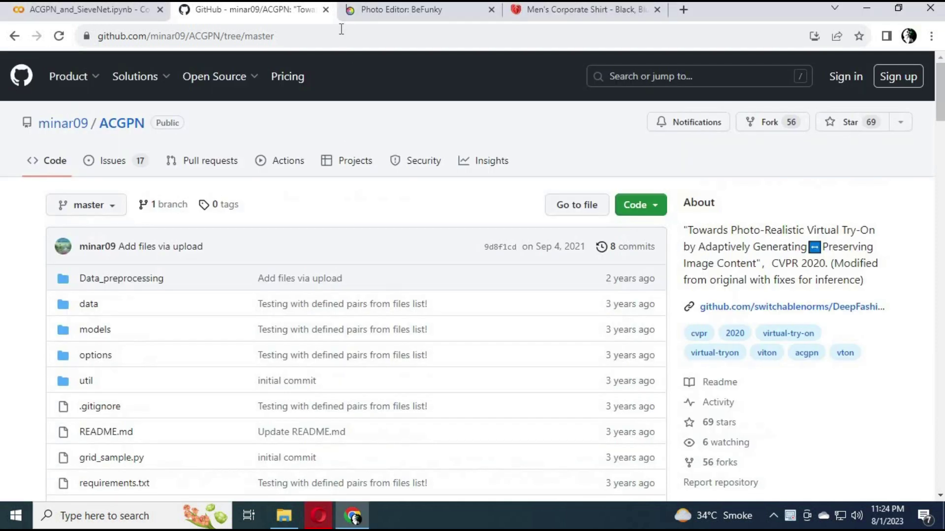
- Connect the ACGPN notebook to a GPU runtime
{"action": "left_click", "coordinate": [224, 35]}
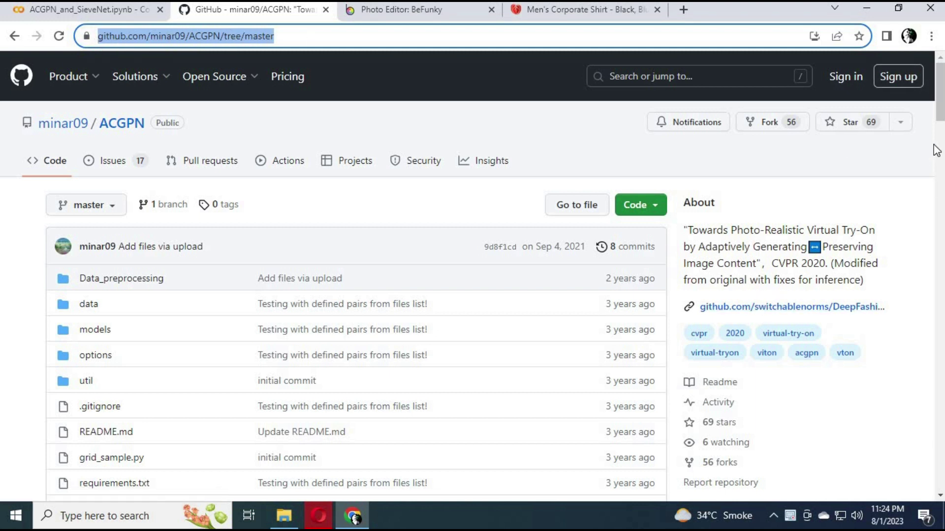
{"action": "left_click_drag", "start_coordinate": [939, 118], "coordinate": [940, 177]}
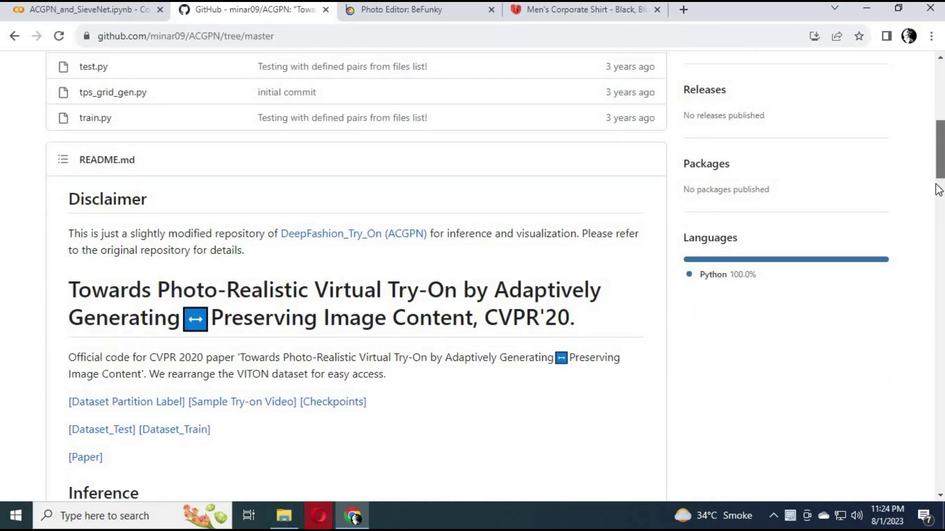
{"action": "left_click_drag", "start_coordinate": [939, 190], "coordinate": [940, 222]}
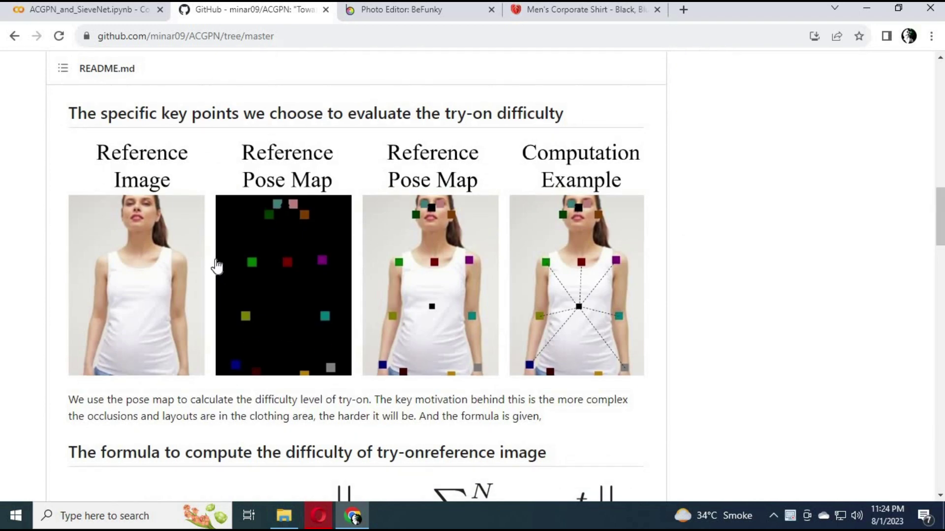
{"action": "key", "text": "ctrl+shift+Tab"}
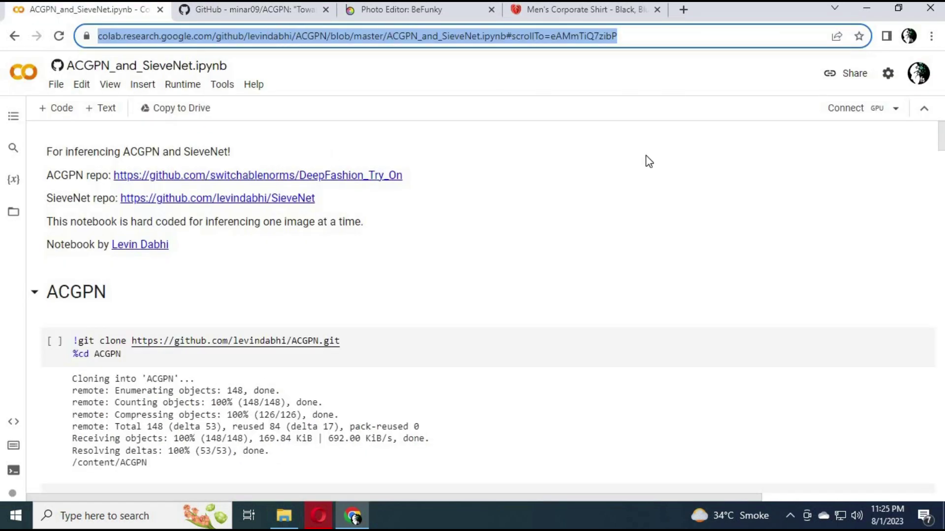
{"action": "left_click", "coordinate": [841, 107]}
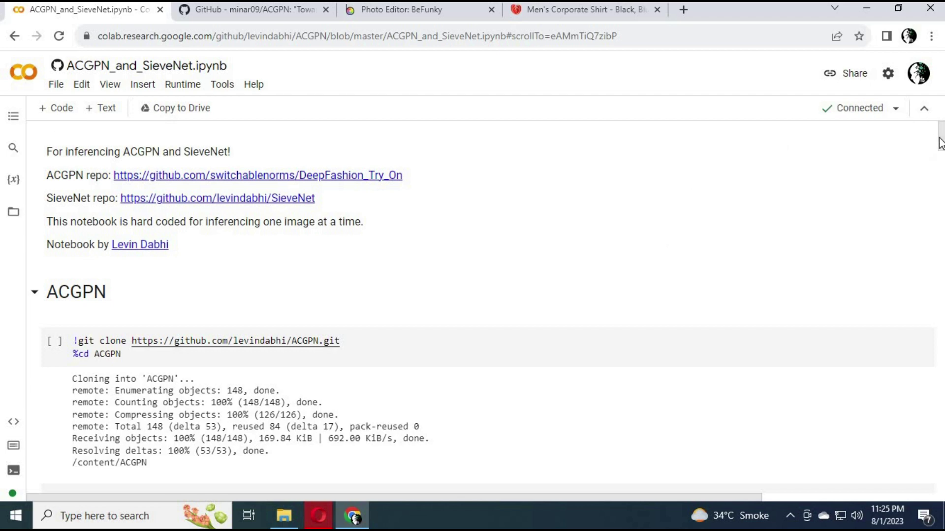
{"action": "left_click_drag", "start_coordinate": [941, 136], "coordinate": [941, 148]}
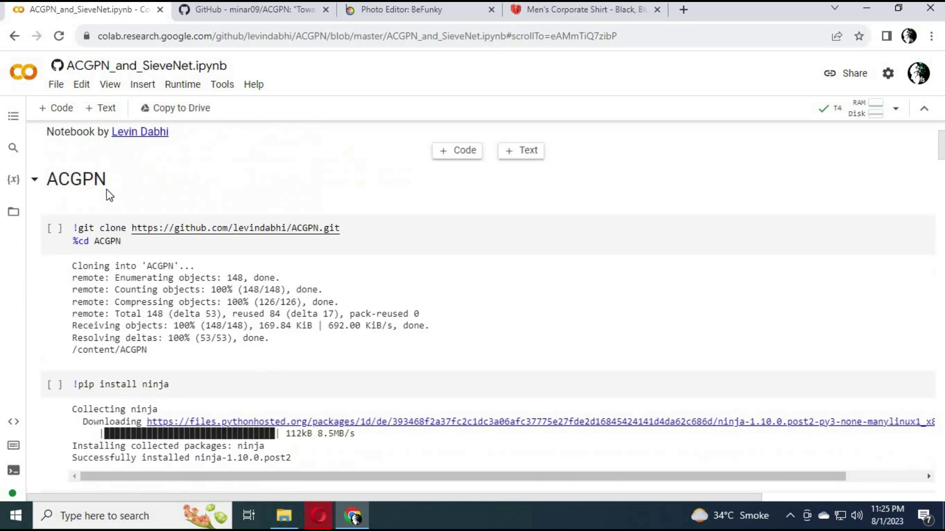
- Run the git clone, ninja install, imports, data, pose and checkpoint download cells
{"action": "left_click", "coordinate": [55, 228]}
{"action": "key", "text": "shift+Return"}
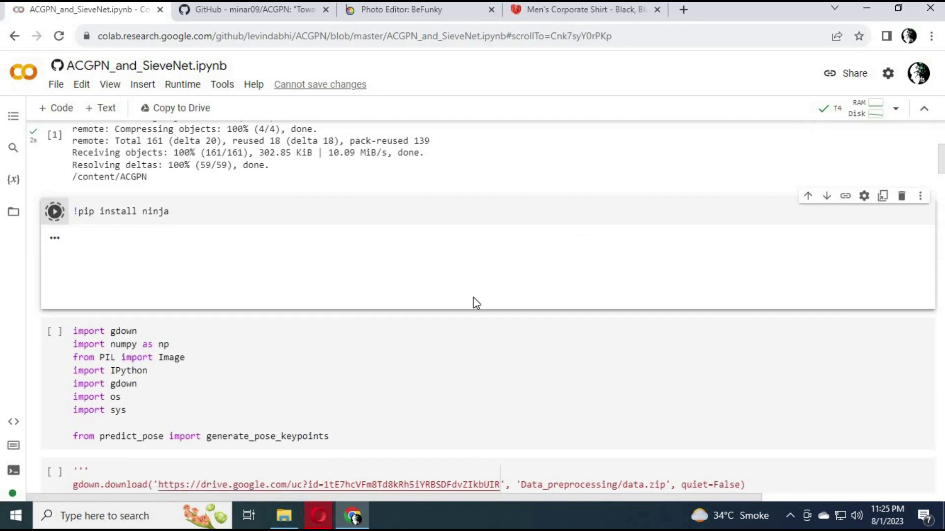
{"action": "key", "text": "shift+Return"}
{"action": "key", "text": "shift+Return"}
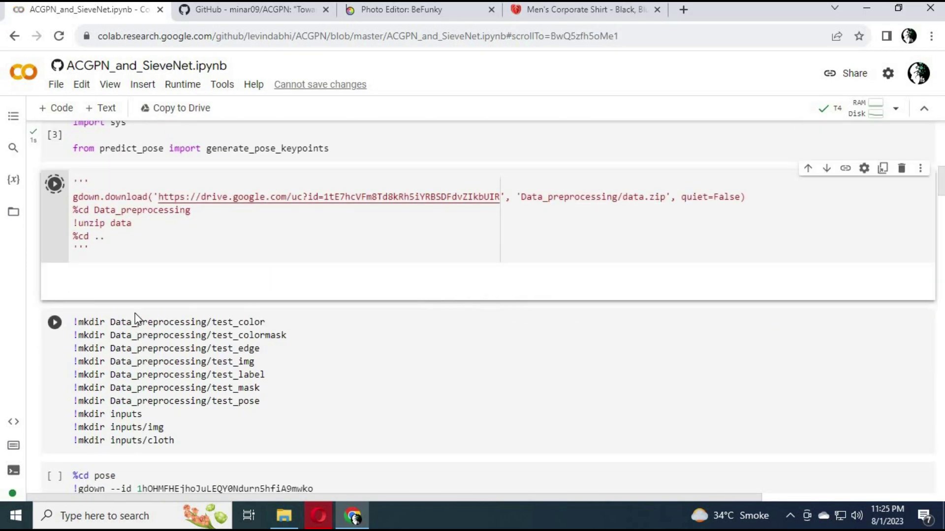
{"action": "key", "text": "shift+Return"}
{"action": "key", "text": "shift+Return"}
{"action": "key", "text": "shift+Return"}
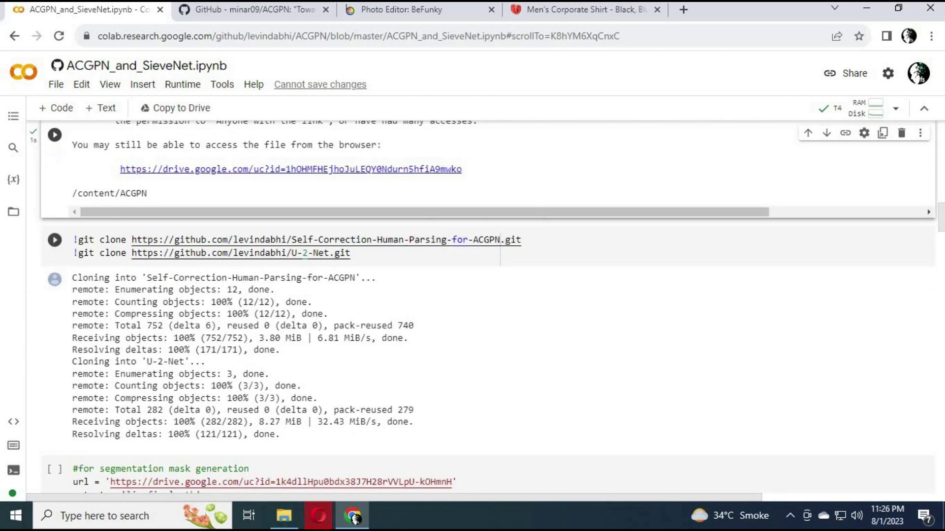
{"action": "key", "text": "shift+Return"}
{"action": "key", "text": "shift+Return"}
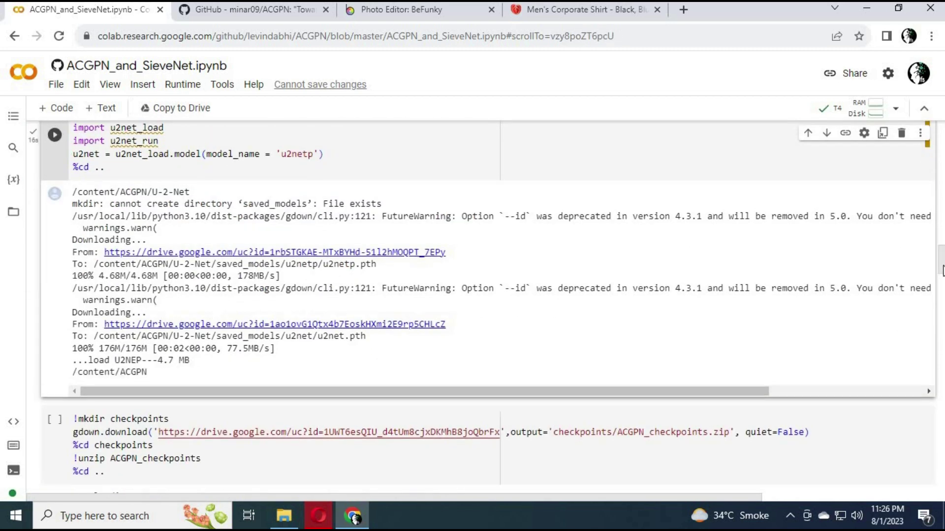
{"action": "key", "text": "shift+Return"}
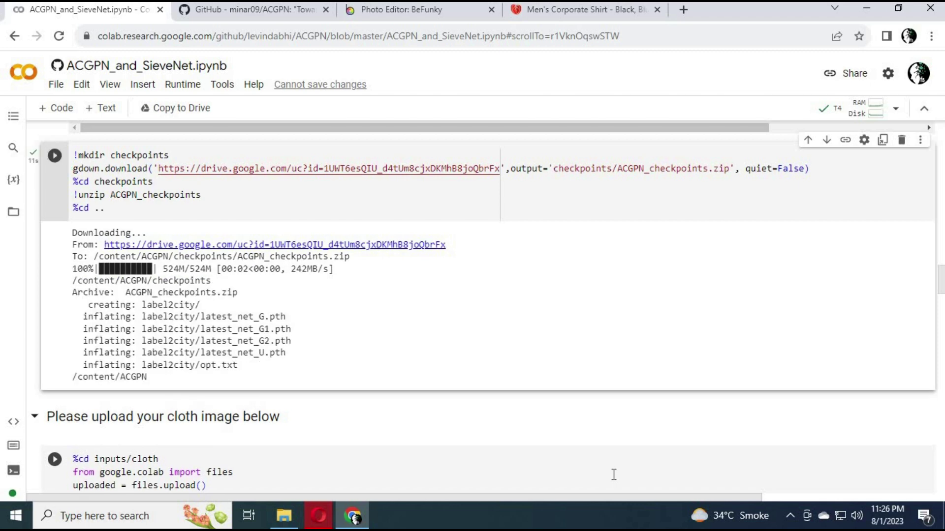
{"action": "scroll", "coordinate": [473, 369], "scroll_direction": "down", "scroll_amount": 3}
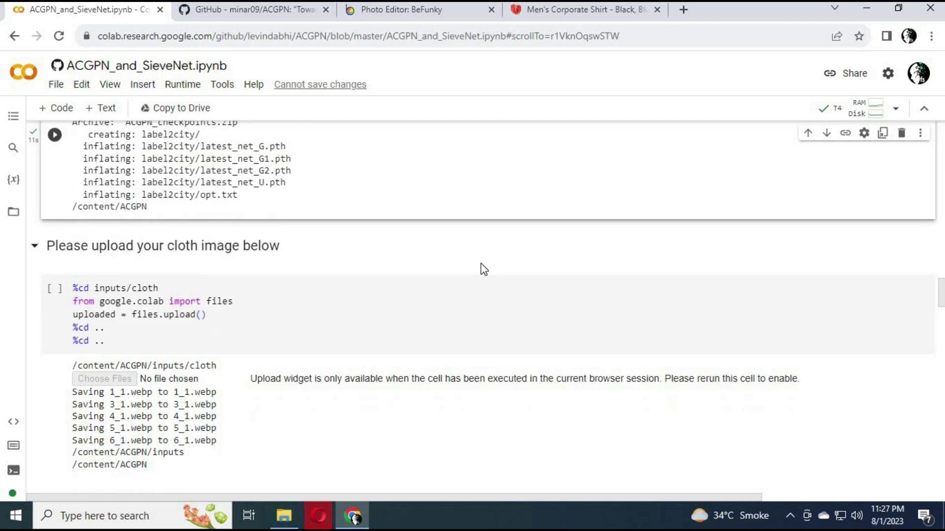
- Run the cloth-image upload cell so it shows Choose Files
{"action": "key", "text": "shift+Return"}
{"action": "left_click_drag", "start_coordinate": [218, 246], "coordinate": [119, 246]}
{"action": "left_click", "coordinate": [54, 289]}
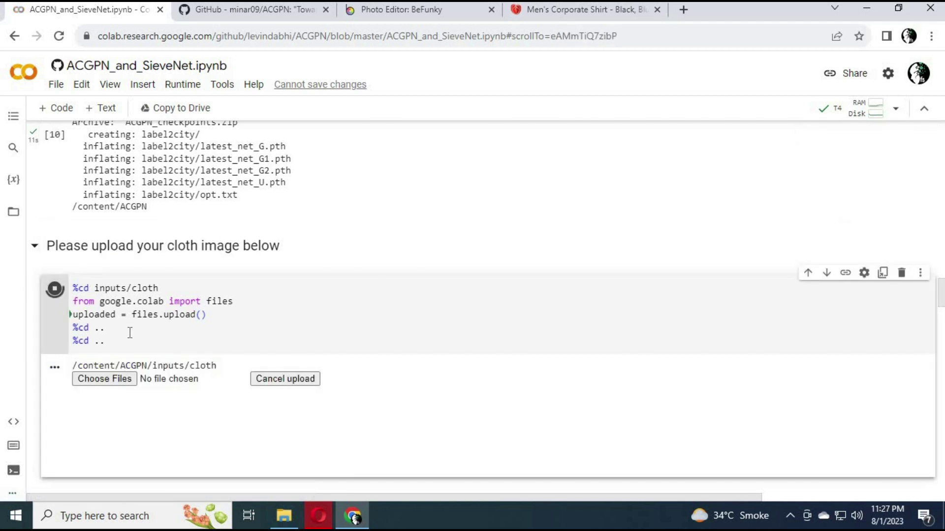
{"action": "left_click", "coordinate": [428, 9]}
{"action": "left_click", "coordinate": [140, 35]}
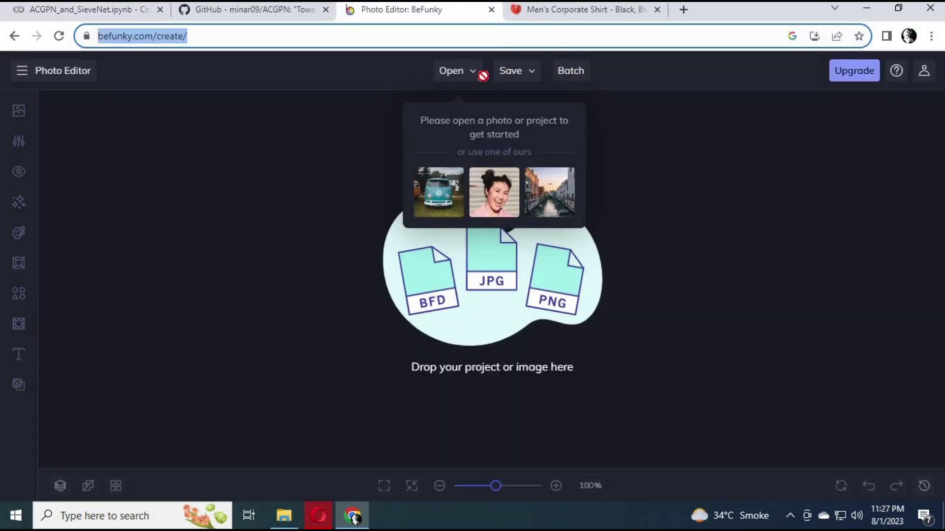
- Save the resized plaid shirt photo to the computer as shirts.jpg
{"action": "left_click", "coordinate": [454, 72]}
{"action": "left_click", "coordinate": [476, 116]}
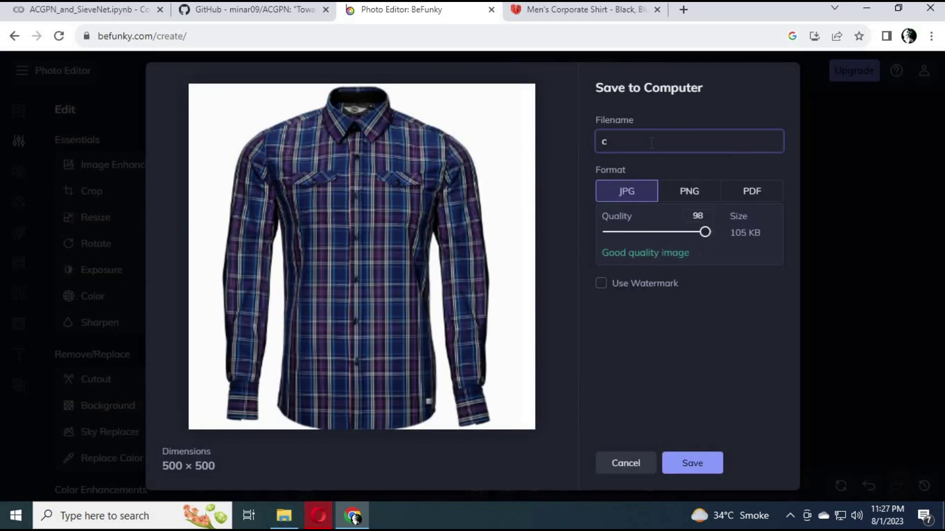
{"action": "type", "text": "cshirts"}
{"action": "left_click", "coordinate": [692, 462]}
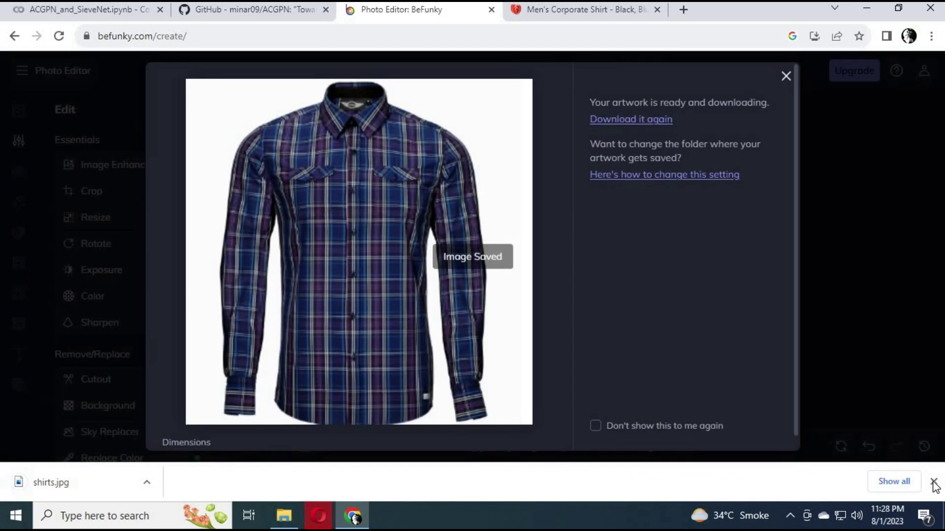
- Save the standing woman photo to the computer as persons.jpg
{"action": "left_click", "coordinate": [789, 74]}
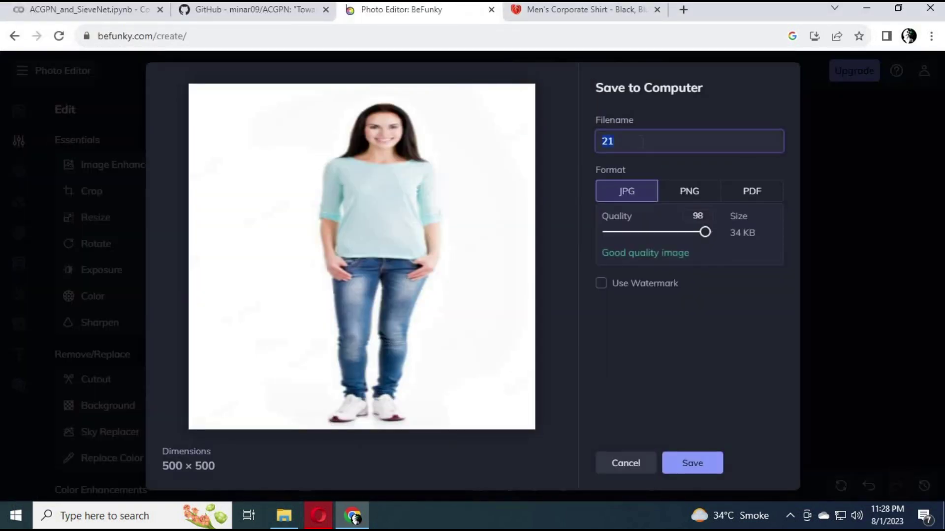
{"action": "type", "text": "persons"}
{"action": "left_click", "coordinate": [692, 462]}
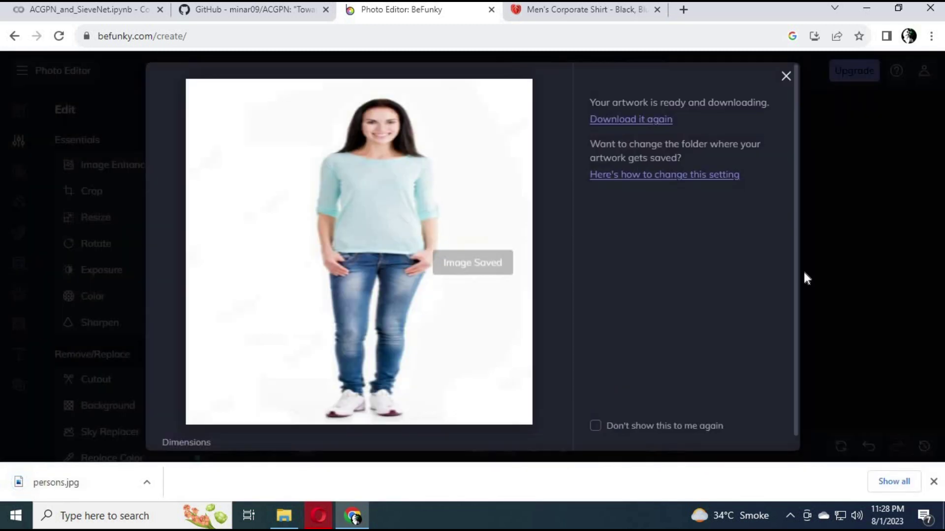
{"action": "left_click", "coordinate": [81, 10]}
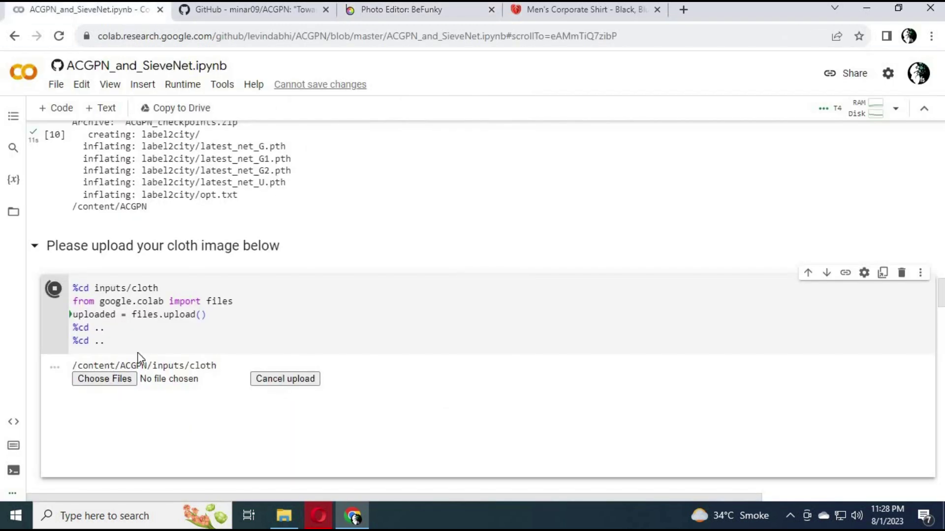
- Upload shirts.jpg from Downloads as the cloth image
{"action": "left_click", "coordinate": [104, 379]}
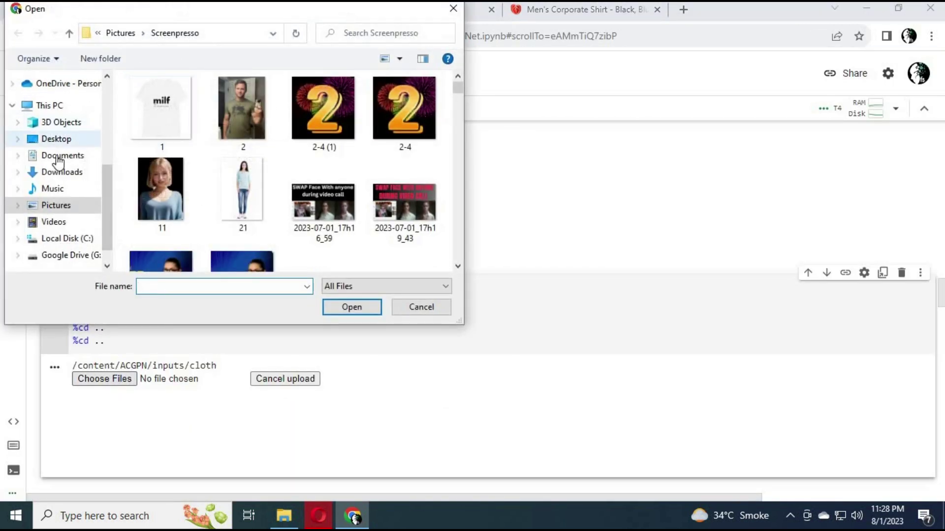
{"action": "left_click", "coordinate": [61, 172]}
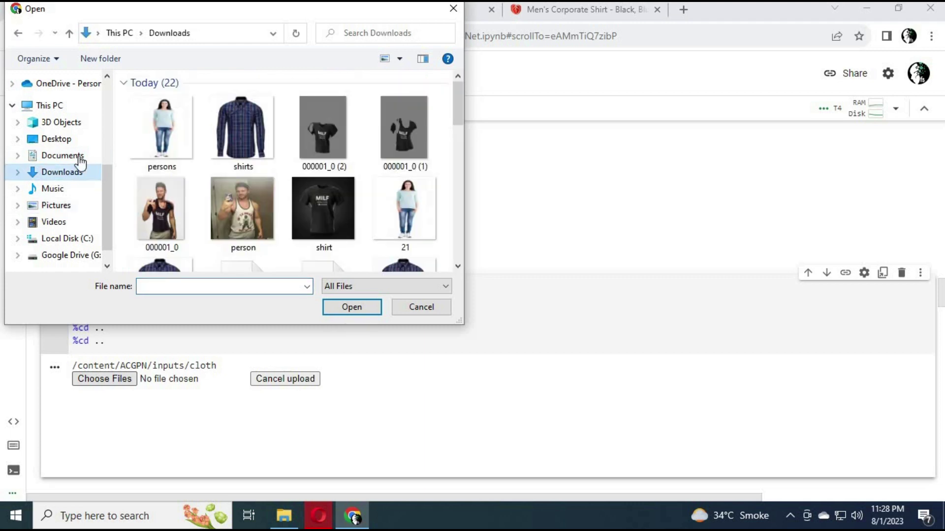
{"action": "left_click", "coordinate": [243, 133]}
{"action": "key", "text": "Return"}
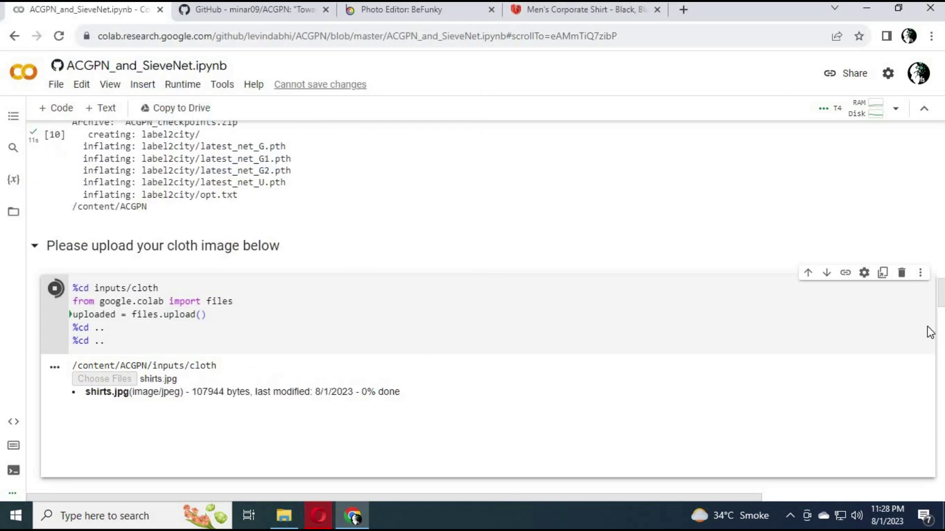
{"action": "scroll", "coordinate": [941, 313], "scroll_direction": "down", "scroll_amount": 3}
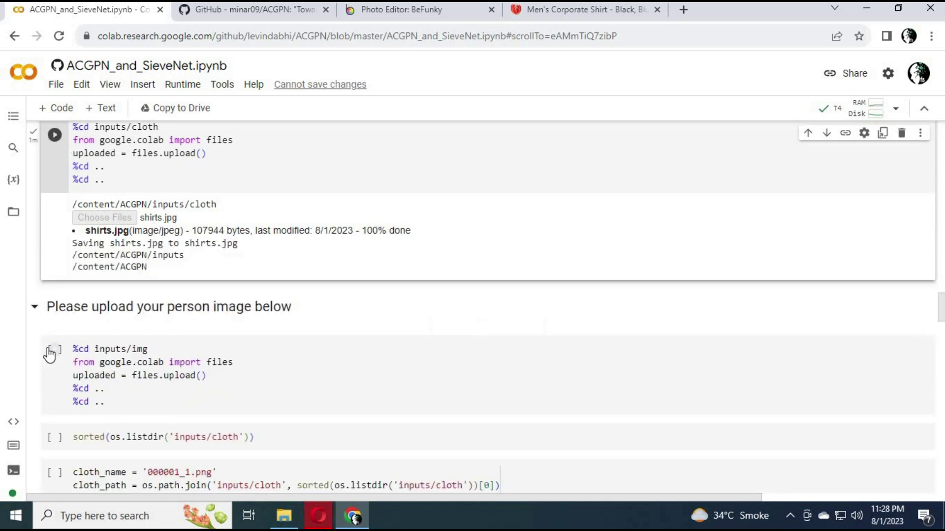
- Upload persons.jpg as the person image and list the inputs/cloth folder
{"action": "left_click", "coordinate": [54, 349]}
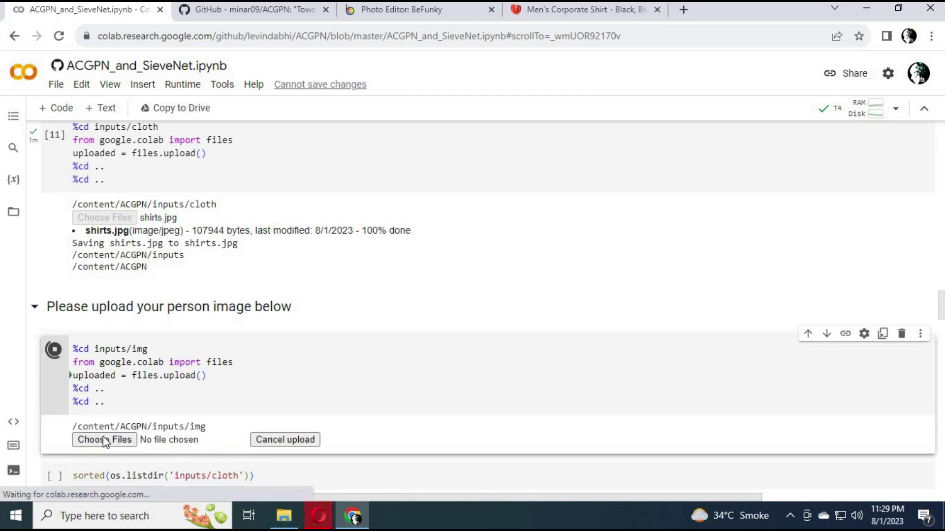
{"action": "left_click", "coordinate": [104, 439]}
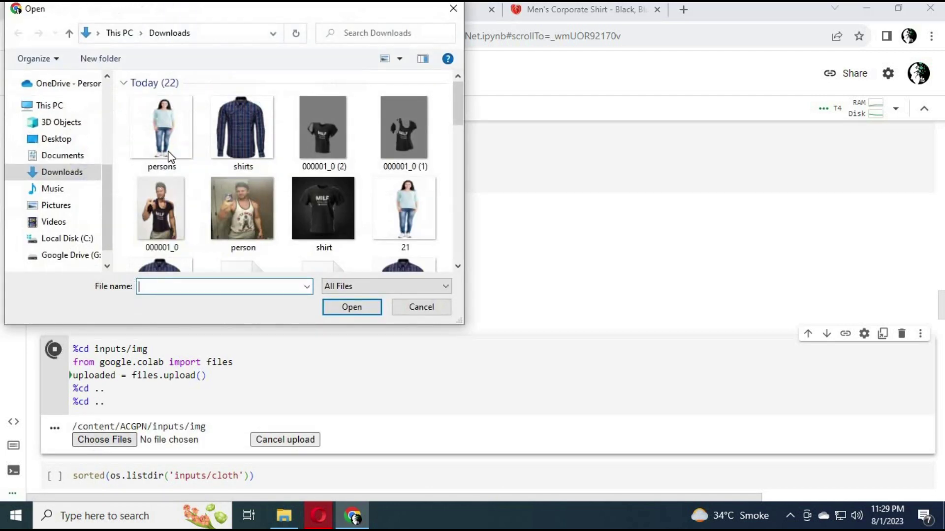
{"action": "double_click", "coordinate": [158, 122]}
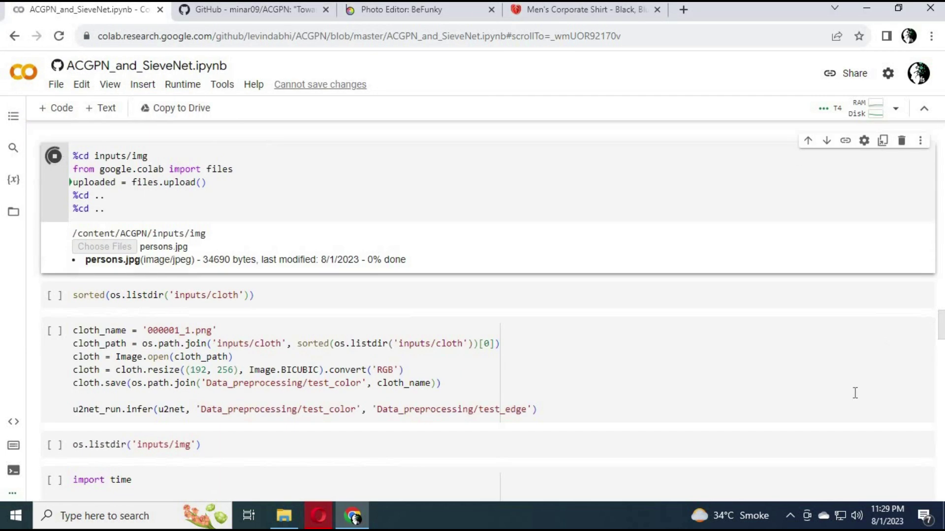
{"action": "key", "text": "shift+Return"}
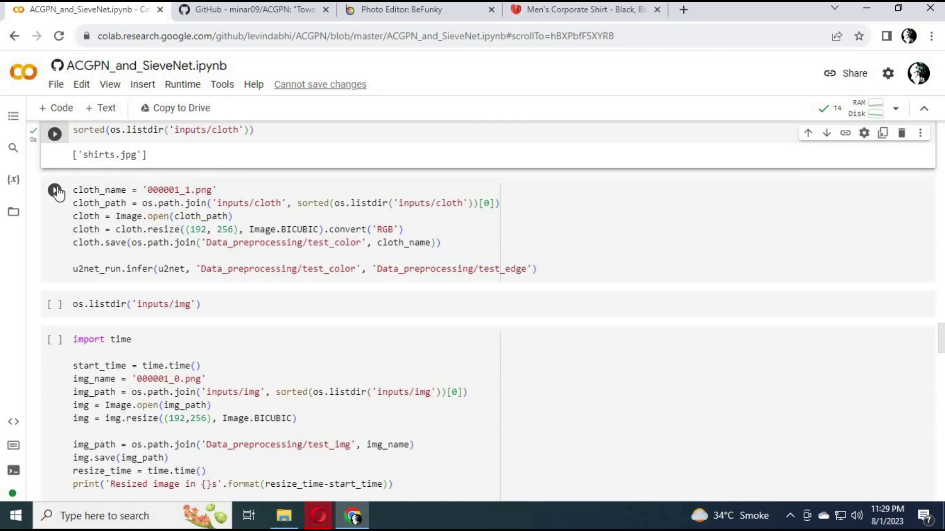
- Generate the cloth mask, start pose preprocessing, and copy the missing model path
{"action": "key", "text": "shift+Return"}
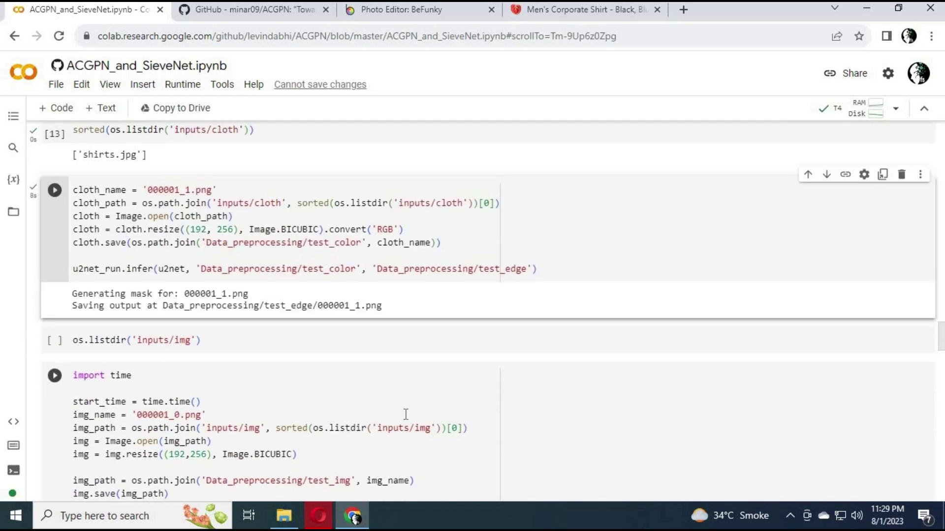
{"action": "key", "text": "shift+Return"}
{"action": "key", "text": "shift+Return"}
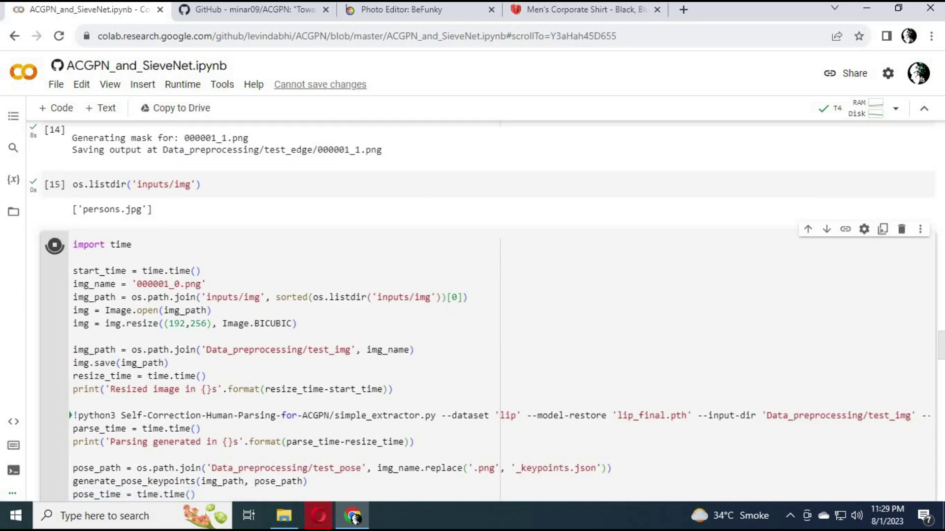
{"action": "left_click_drag", "start_coordinate": [939, 345], "coordinate": [940, 367]}
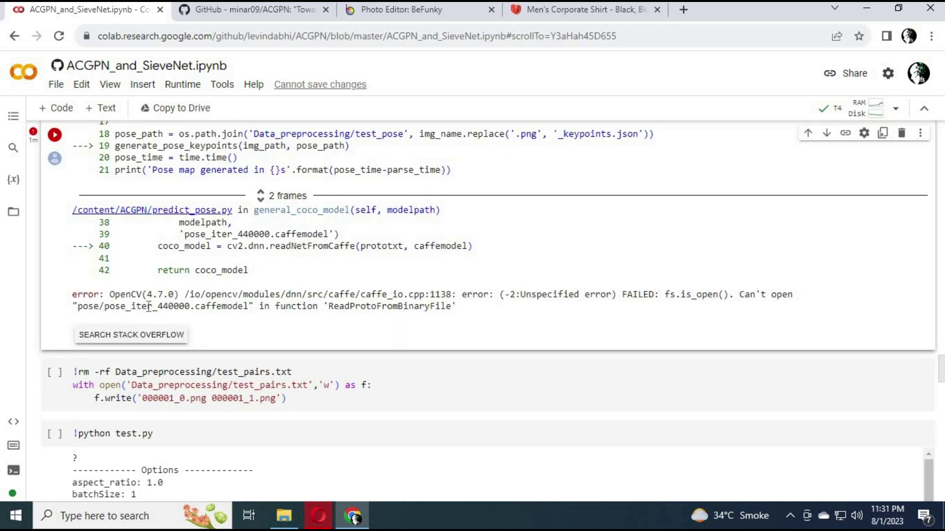
{"action": "mouse_move", "coordinate": [78, 306]}
{"action": "left_mouse_down"}
{"action": "mouse_move", "coordinate": [270, 307]}
{"action": "mouse_move", "coordinate": [188, 314]}
{"action": "left_mouse_up"}
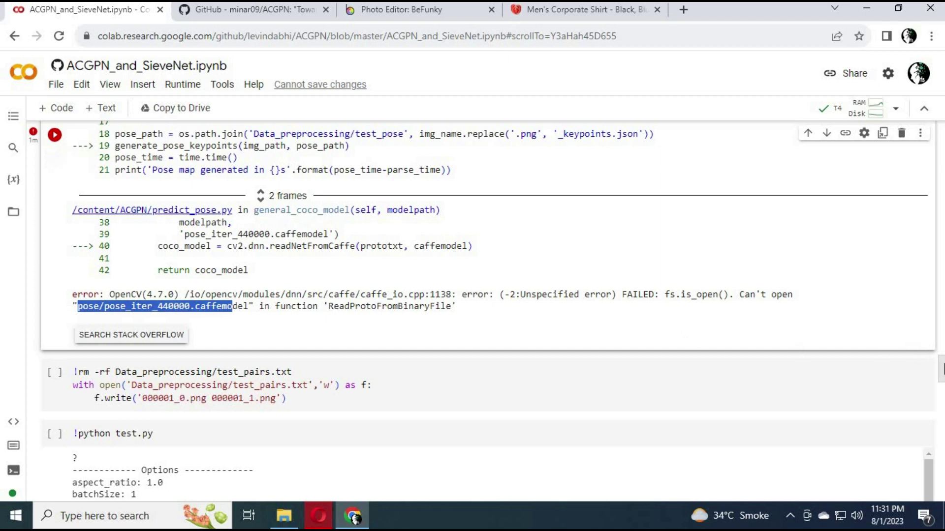
{"action": "left_click_drag", "start_coordinate": [937, 365], "coordinate": [940, 322]}
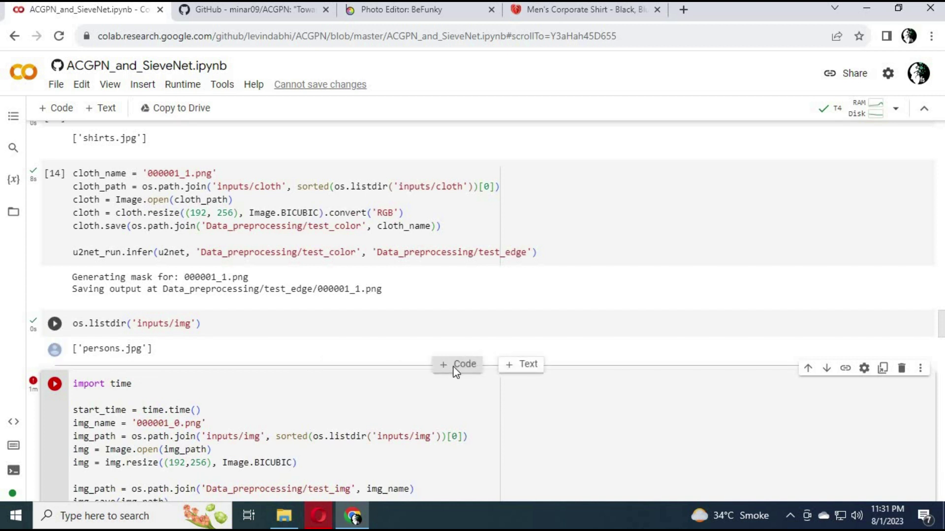
- Add and run a !wget cell that downloads pose_iter_440000.caffemodel
{"action": "left_click", "coordinate": [457, 365]}
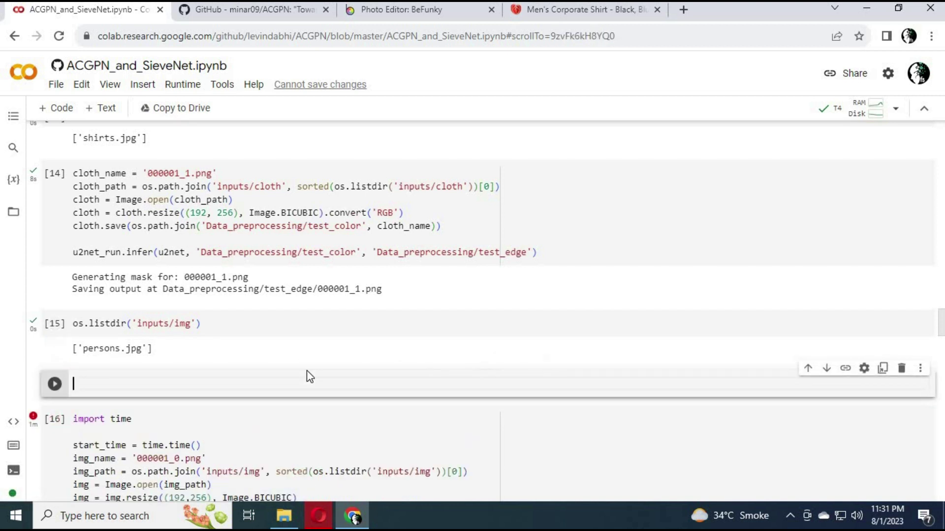
{"action": "type", "text": "!wget https://github.com/foss-for-synopsys-dwc-arc-processors/synopsys-caffe-models/raw/master/caffe_models/openpose/caffe_model/pose_iter_440000.caffemodel"}
{"action": "key", "text": "ctrl+Return"}
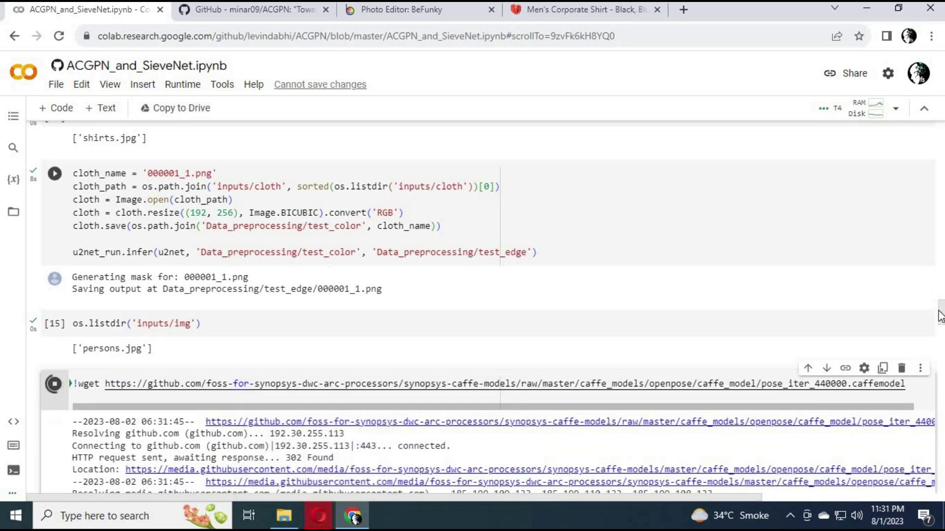
{"action": "left_click_drag", "start_coordinate": [941, 316], "coordinate": [940, 328]}
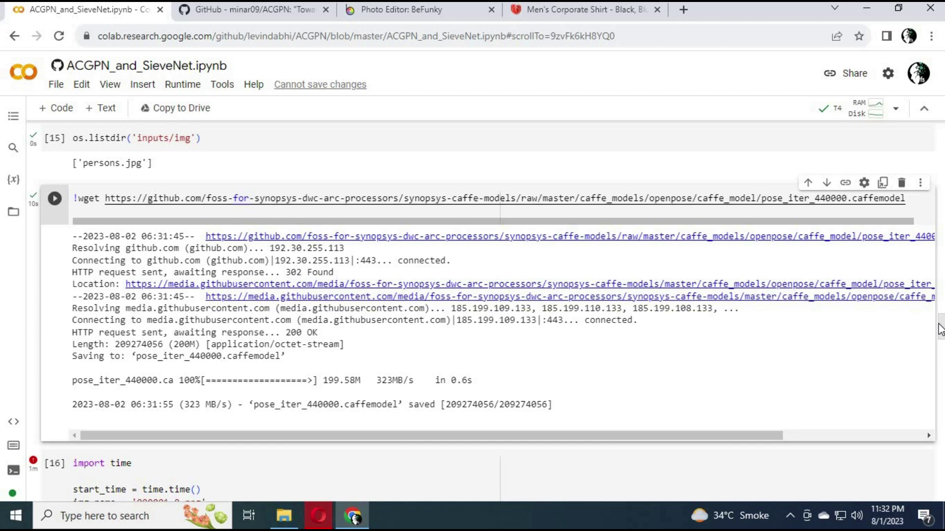
- In the Files sidebar, expand ACGPN/pose and drag pose_iter_440000.caffemodel into pose
{"action": "left_click", "coordinate": [13, 212]}
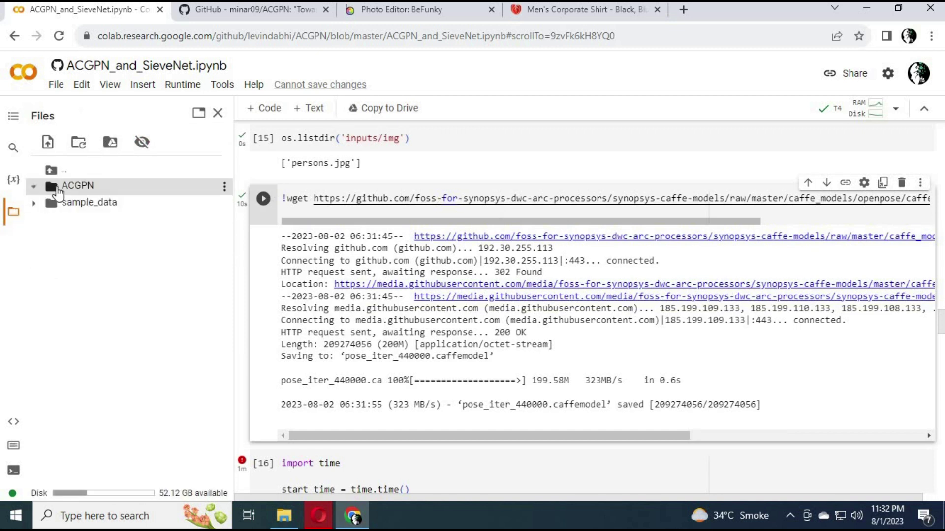
{"action": "left_click", "coordinate": [58, 186]}
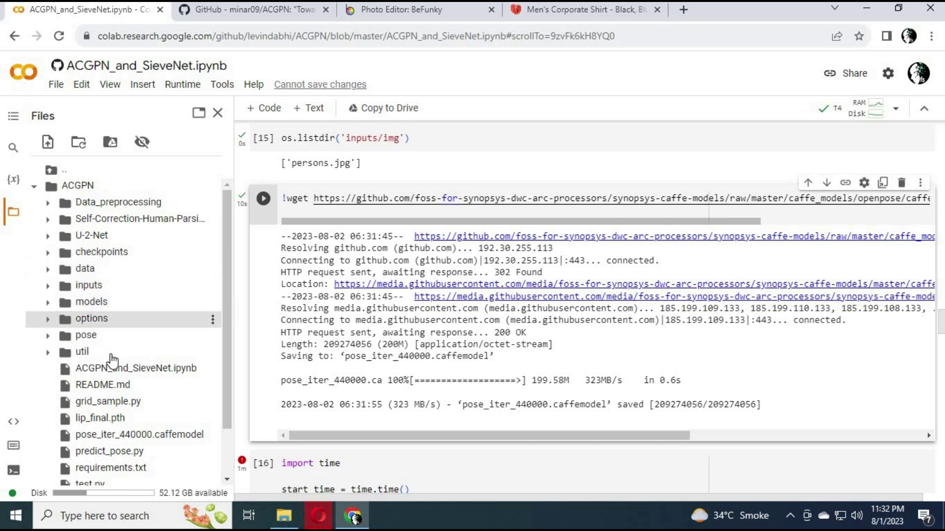
{"action": "left_click", "coordinate": [59, 337]}
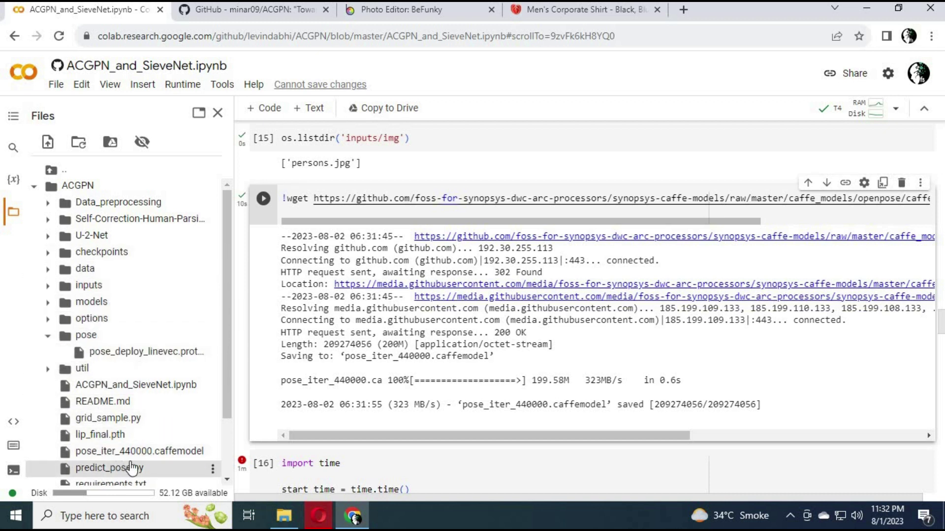
{"action": "left_click_drag", "start_coordinate": [138, 450], "coordinate": [136, 342]}
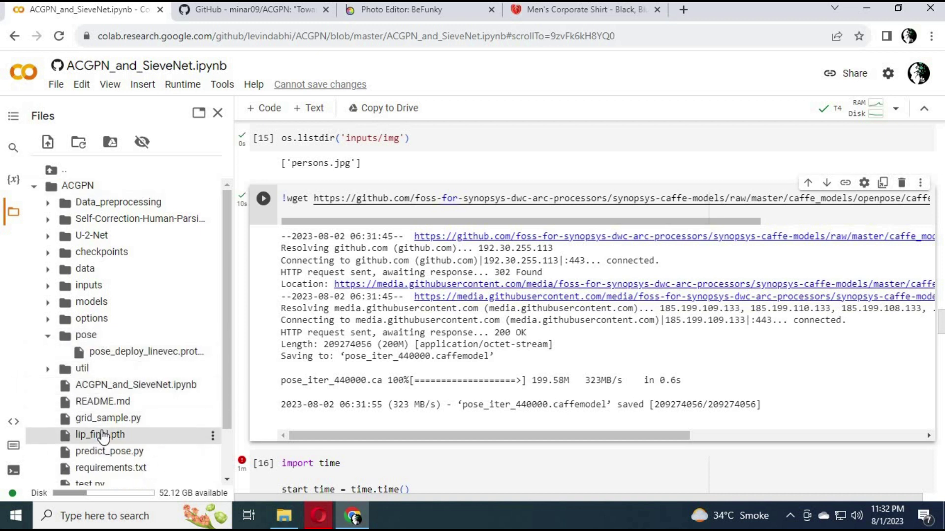
{"action": "left_click_drag", "start_coordinate": [126, 451], "coordinate": [129, 355]}
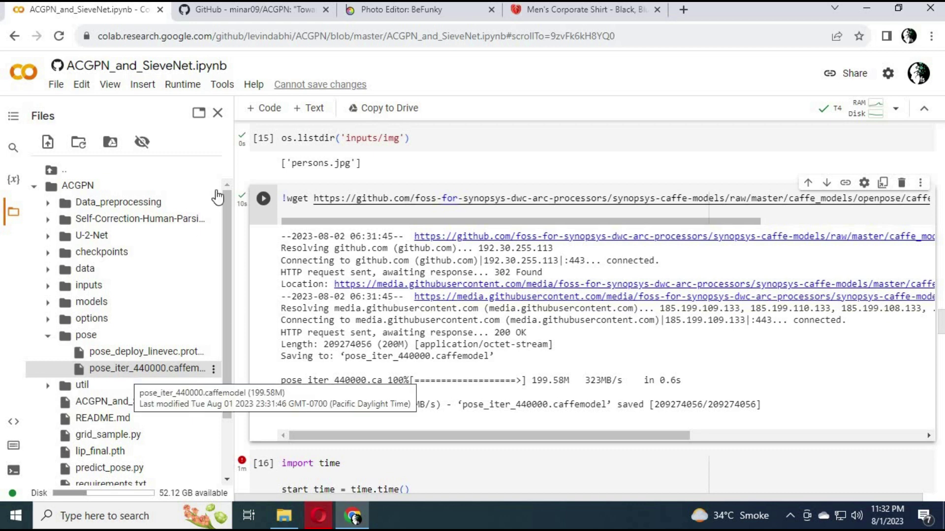
- Rerun pose preprocessing, then write test_pairs.txt pairing 000001_0.png with 000001_1.png
{"action": "key", "text": "Escape"}
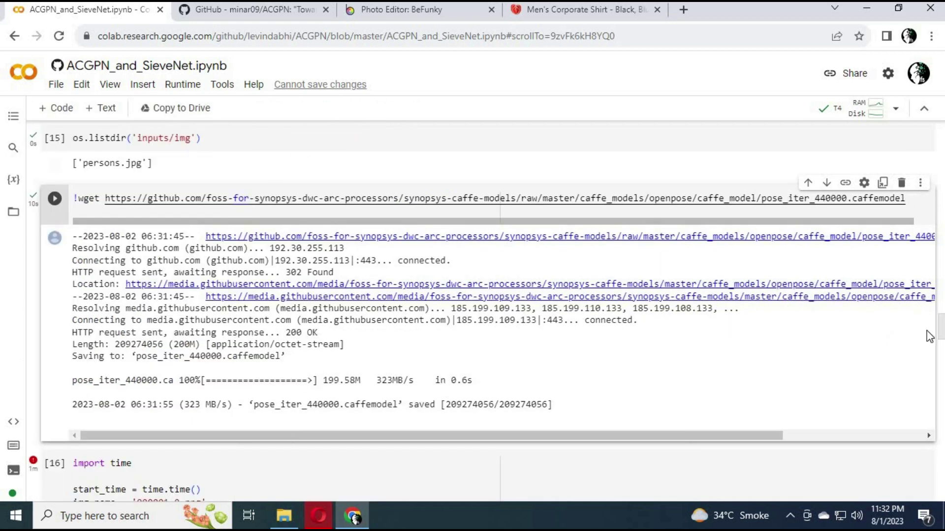
{"action": "left_click_drag", "start_coordinate": [940, 333], "coordinate": [940, 355]}
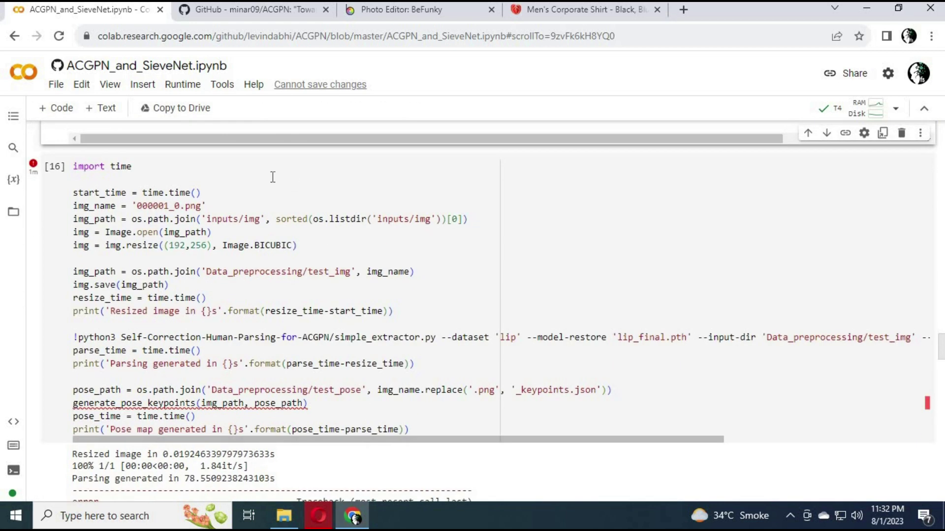
{"action": "left_click", "coordinate": [54, 166]}
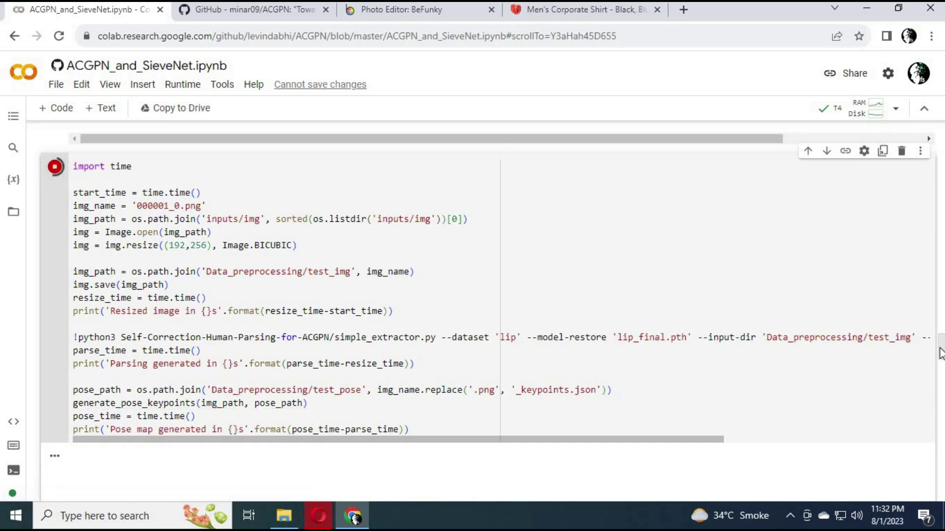
{"action": "scroll", "coordinate": [940, 360], "scroll_direction": "down", "scroll_amount": 1}
{"action": "scroll", "coordinate": [885, 384], "scroll_direction": "down", "scroll_amount": 2}
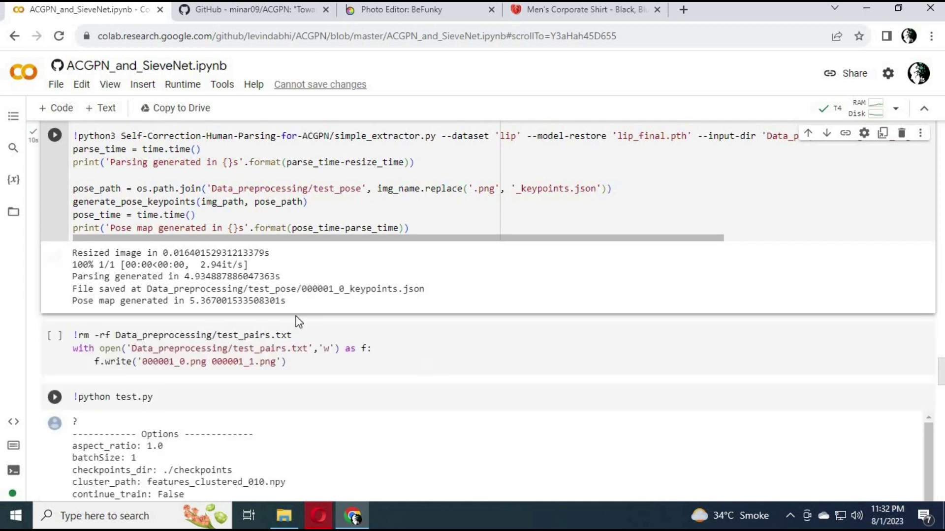
{"action": "left_click", "coordinate": [54, 335]}
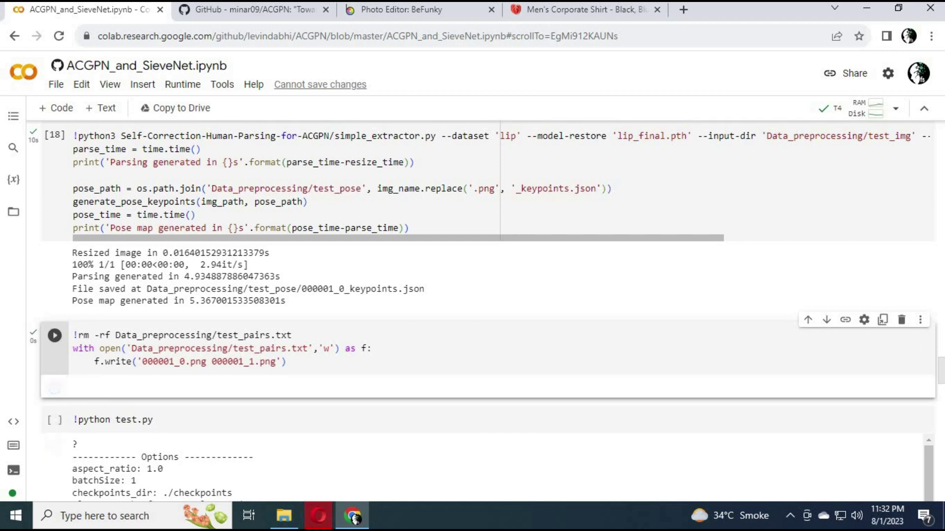
{"action": "scroll", "coordinate": [473, 295], "scroll_direction": "down", "scroll_amount": 5}
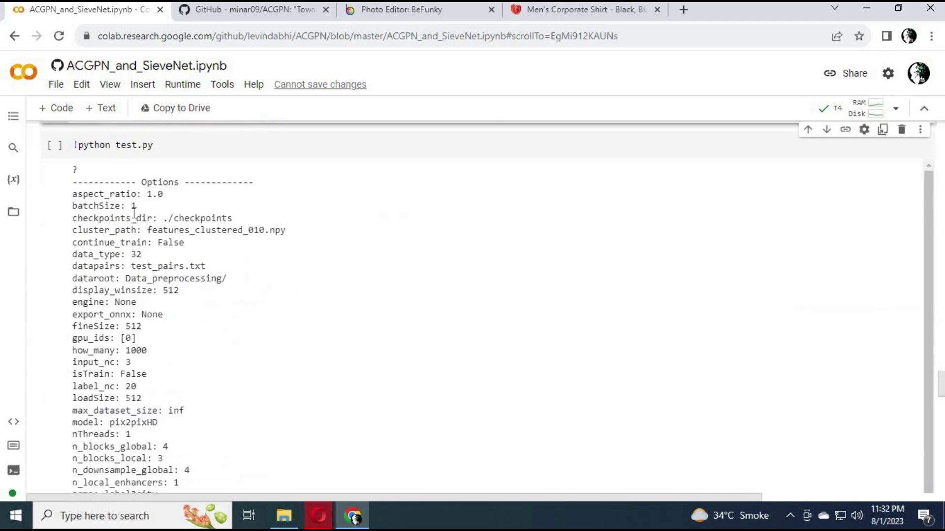
- Run !python test.py and highlight its 'transforms has no attribute Scale' error
{"action": "left_click", "coordinate": [55, 144]}
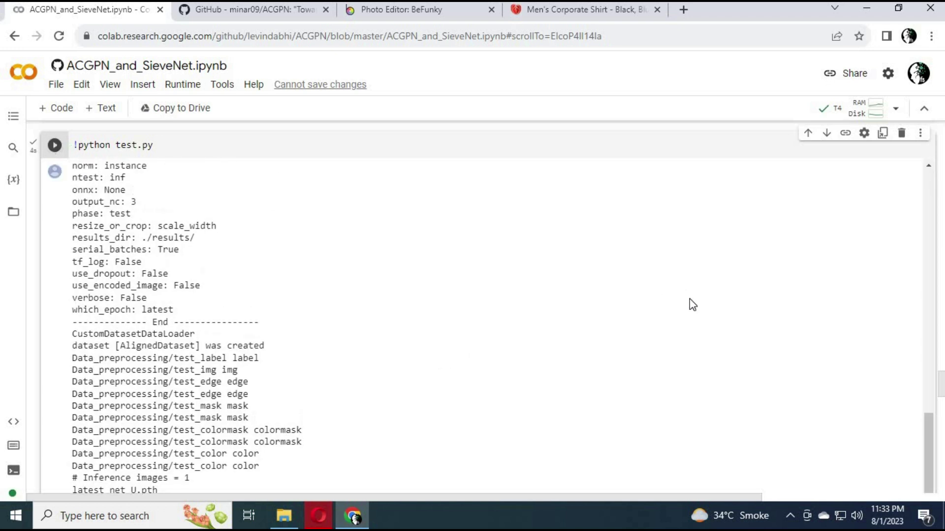
{"action": "scroll", "coordinate": [664, 332], "scroll_direction": "down", "scroll_amount": 8}
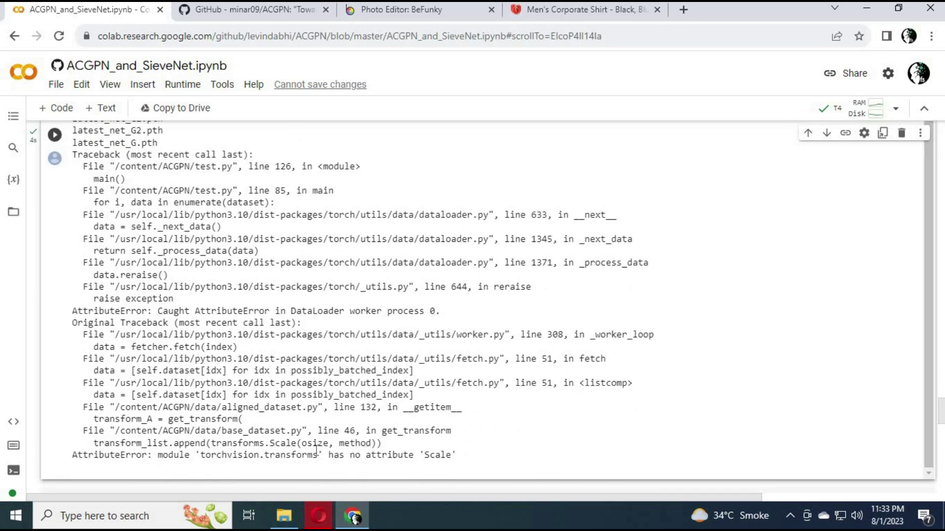
{"action": "left_click_drag", "start_coordinate": [457, 455], "coordinate": [232, 442]}
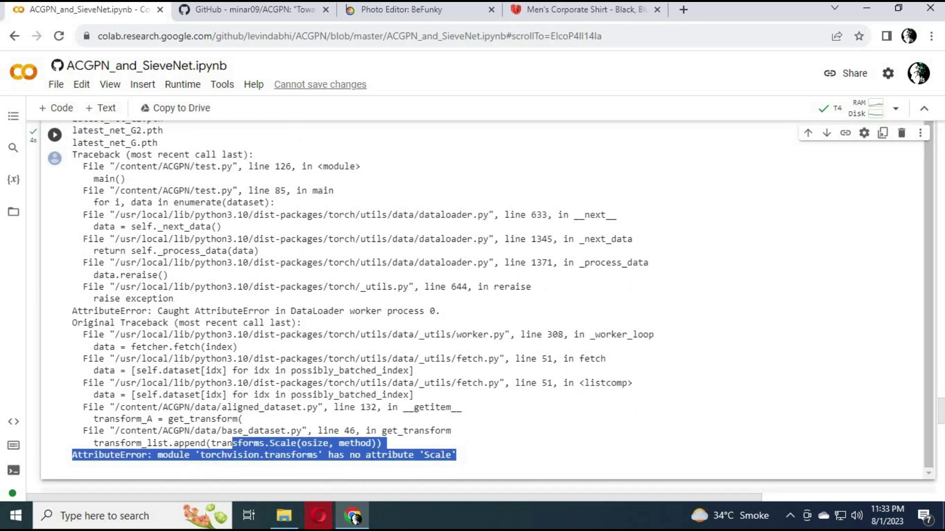
- Open data/base_dataset.py from the Files sidebar
{"action": "left_click", "coordinate": [13, 214]}
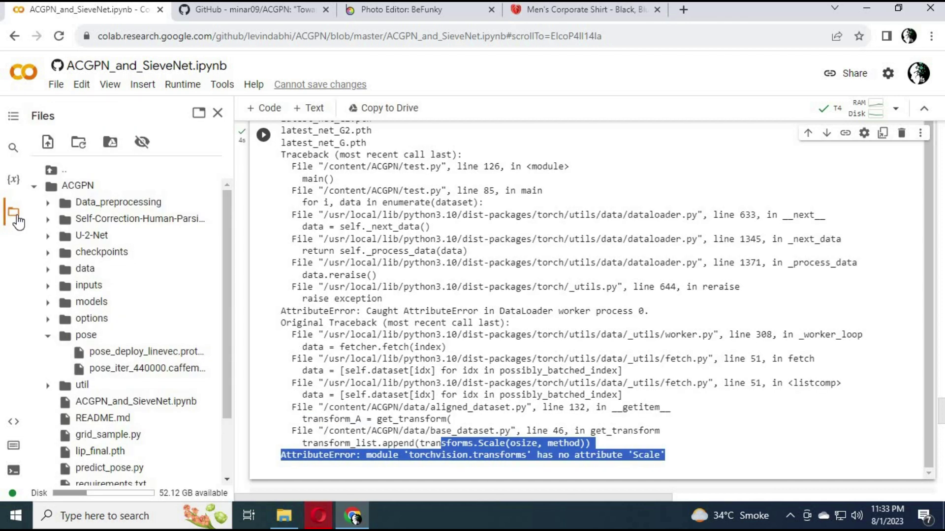
{"action": "left_click", "coordinate": [84, 268]}
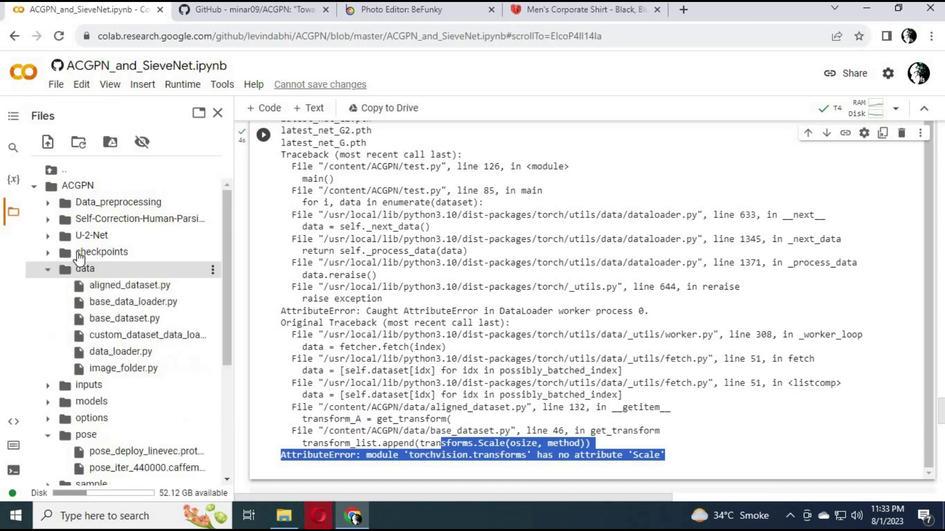
{"action": "double_click", "coordinate": [124, 318]}
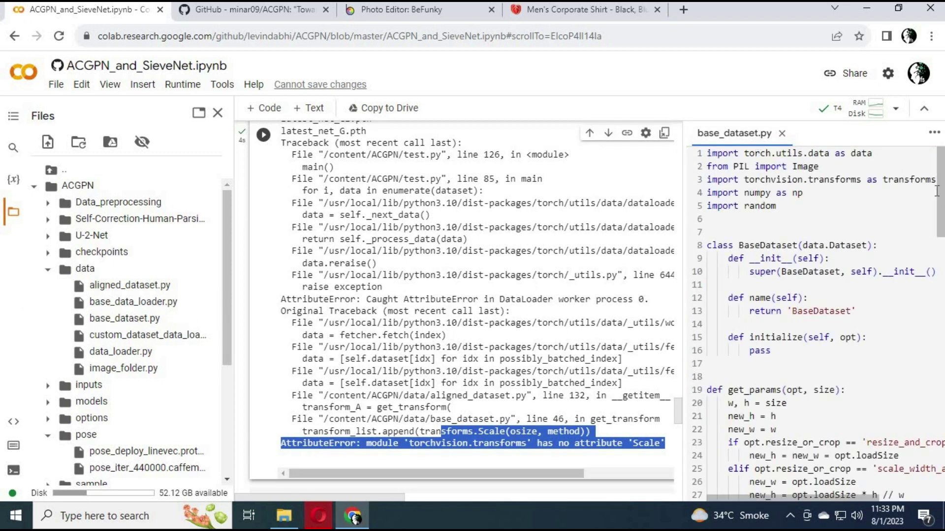
{"action": "left_click_drag", "start_coordinate": [940, 185], "coordinate": [940, 292]}
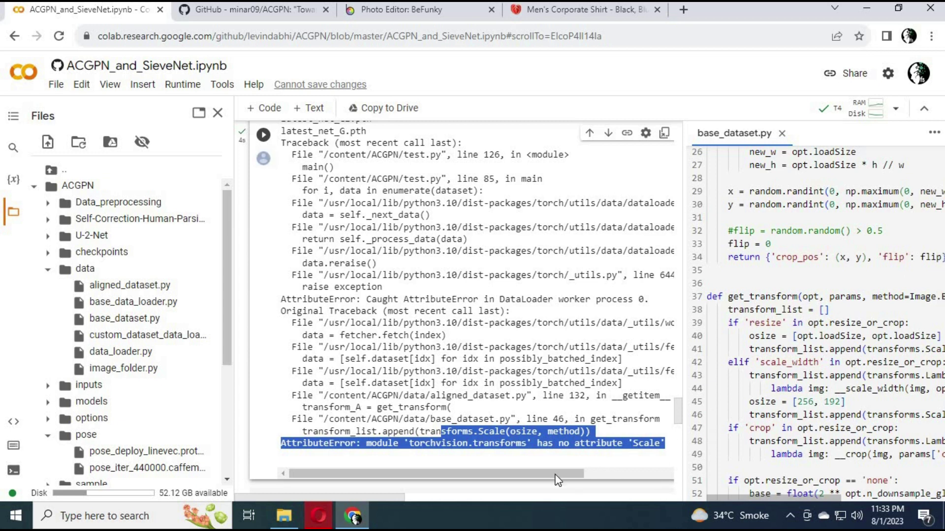
{"action": "left_click_drag", "start_coordinate": [563, 475], "coordinate": [613, 475]}
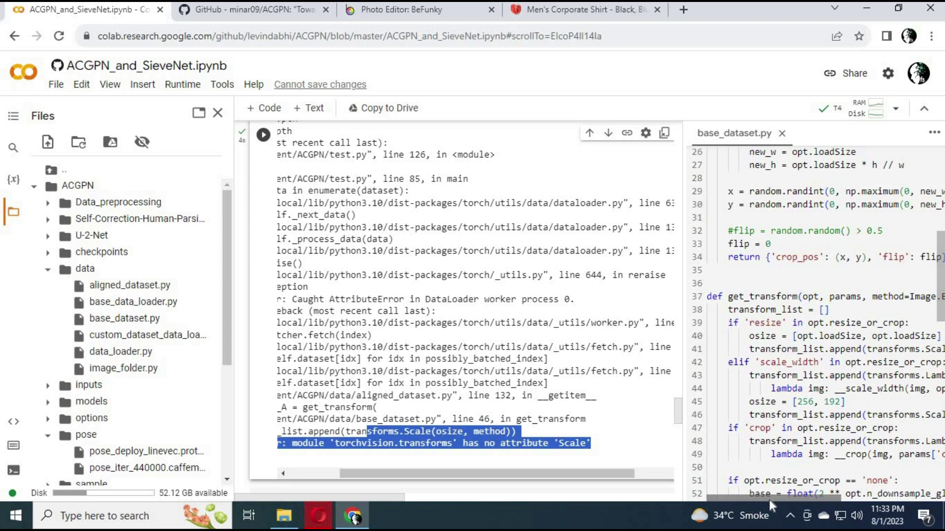
{"action": "left_click_drag", "start_coordinate": [747, 501], "coordinate": [779, 502]}
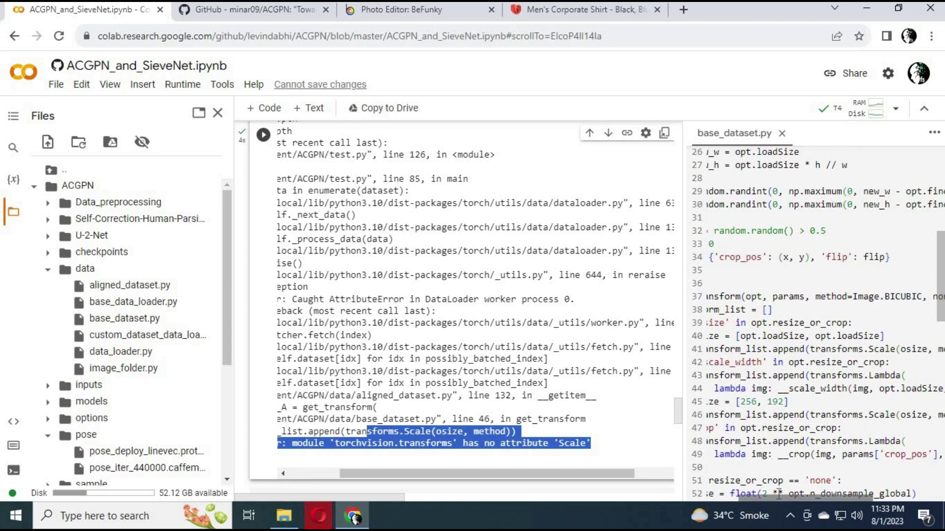
- Delete 'Scale' from transforms.Scale on line 46 so it can become Resize
{"action": "left_click", "coordinate": [889, 405]}
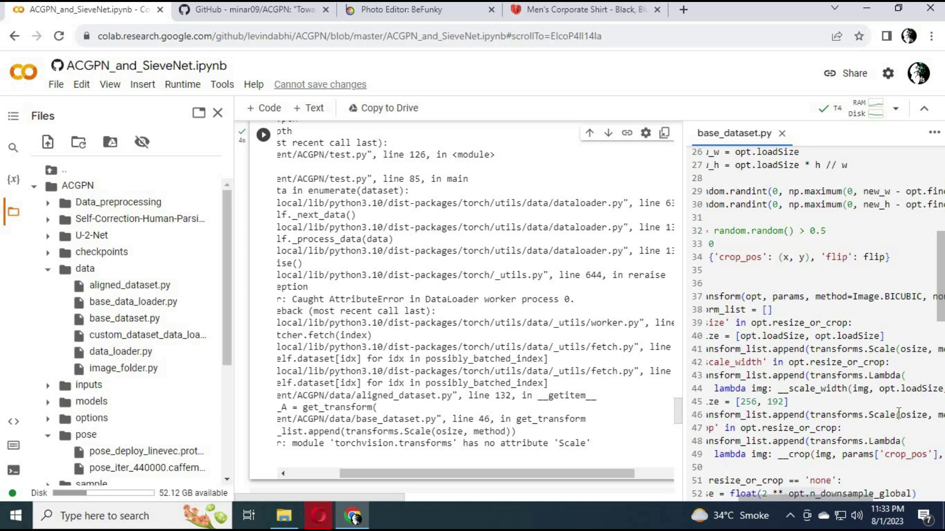
{"action": "double_click", "coordinate": [869, 415]}
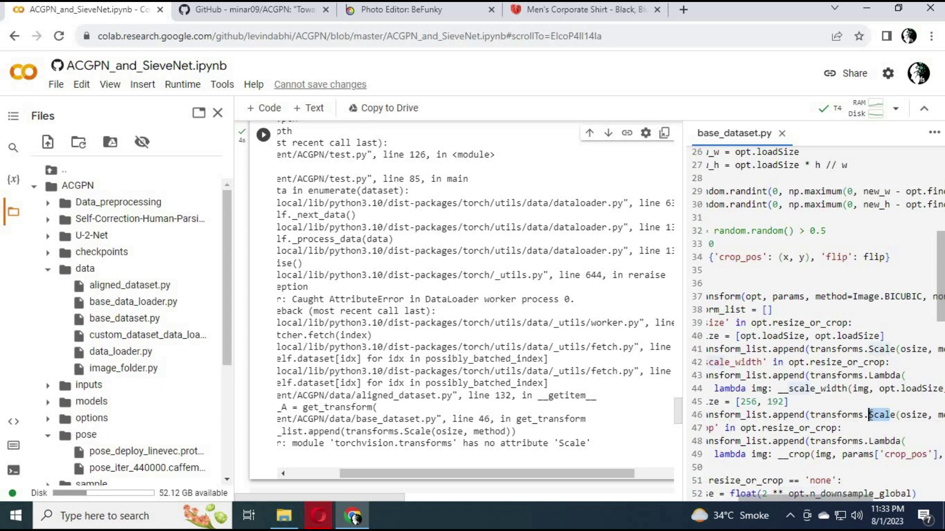
{"action": "mouse_move", "coordinate": [858, 455]}
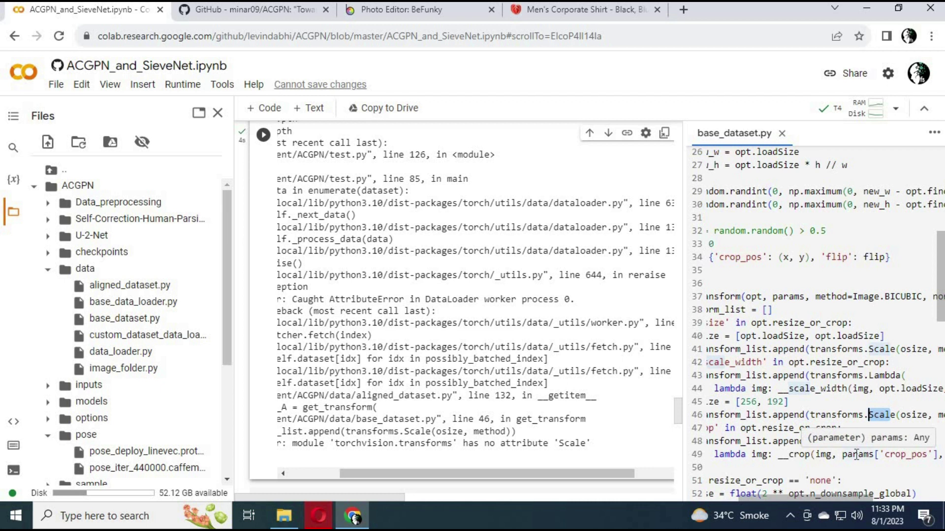
{"action": "key", "text": "BackSpace"}
{"action": "key", "text": "BackSpace"}
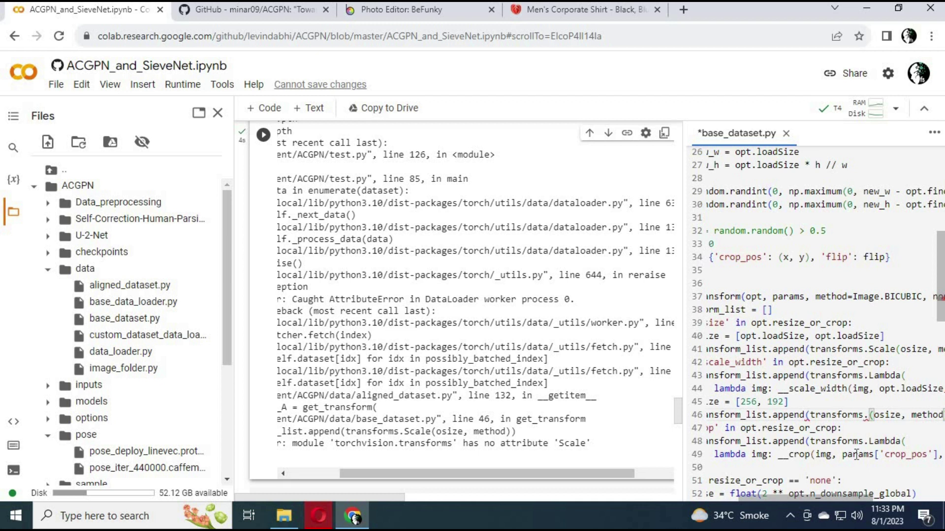
{"action": "type", "text": "Resi"}
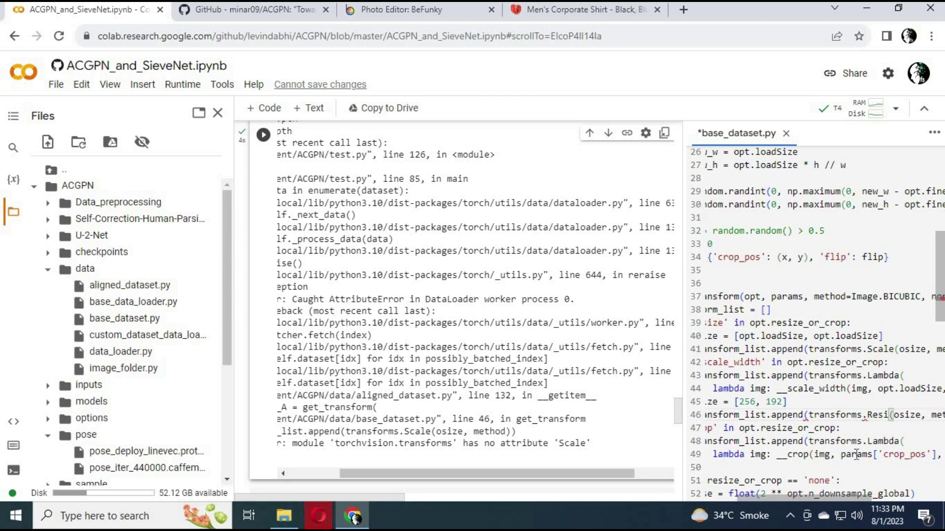
{"action": "type", "text": "ze"}
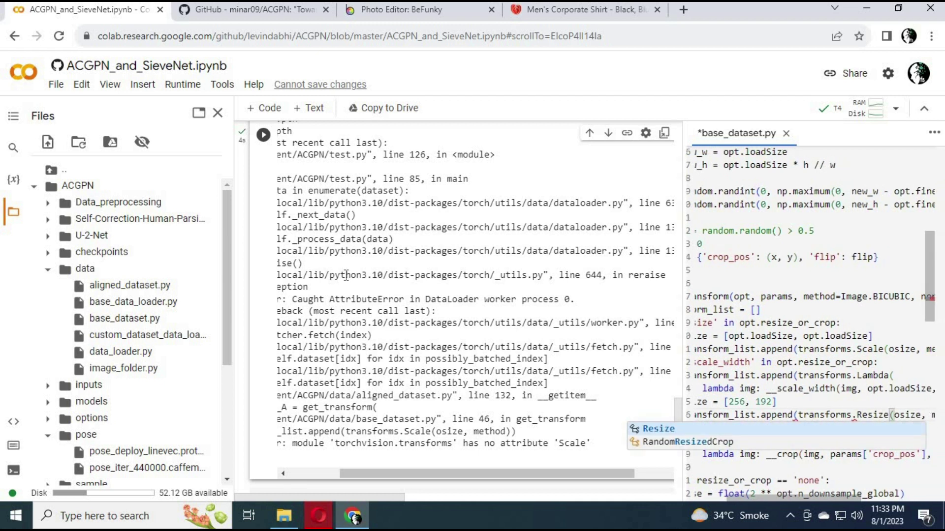
- Rerun !python test.py, then close the Files panel and the base_dataset.py editor
{"action": "left_click", "coordinate": [264, 135]}
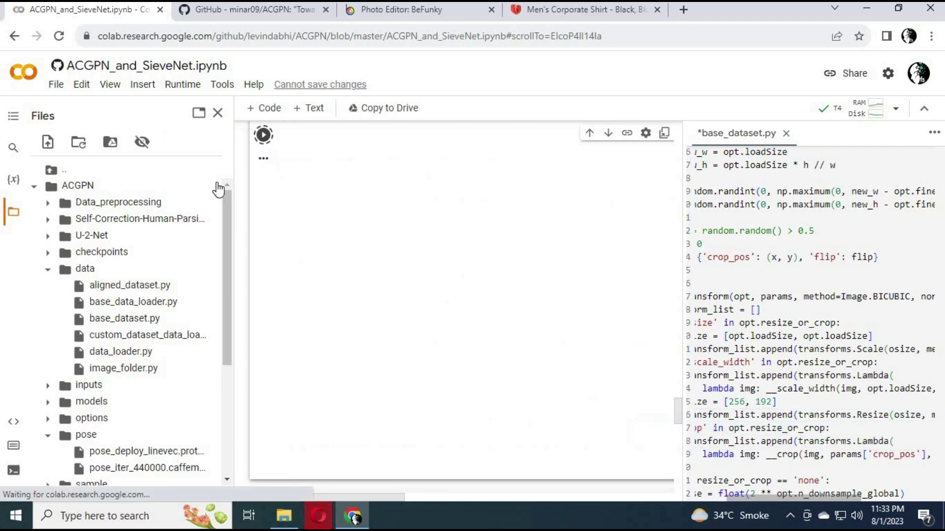
{"action": "left_click", "coordinate": [218, 114]}
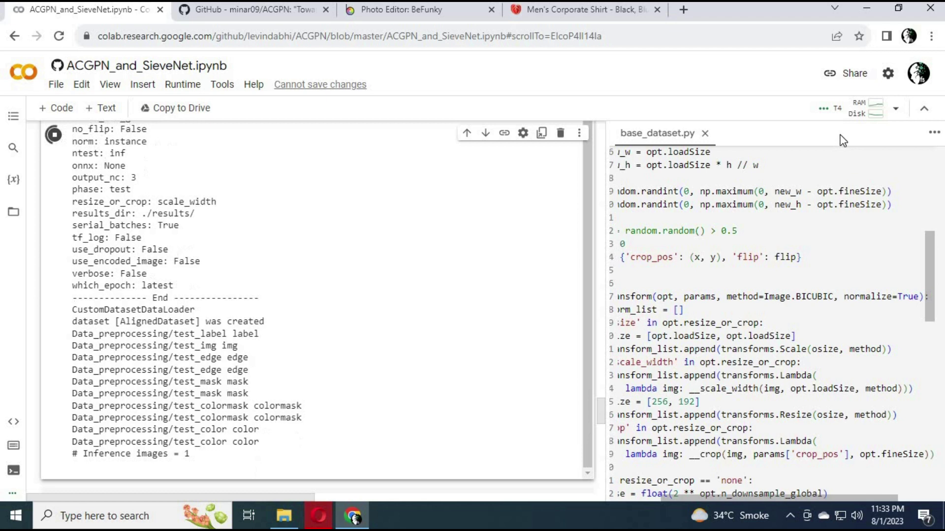
{"action": "left_click", "coordinate": [705, 133]}
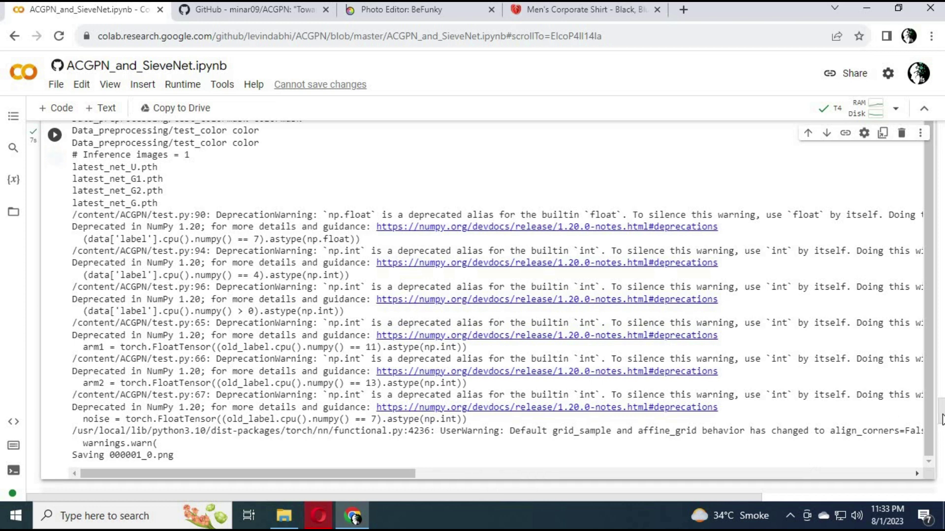
{"action": "scroll", "coordinate": [941, 434], "scroll_direction": "down", "scroll_amount": 5}
{"action": "scroll", "coordinate": [941, 434], "scroll_direction": "down", "scroll_amount": 3}
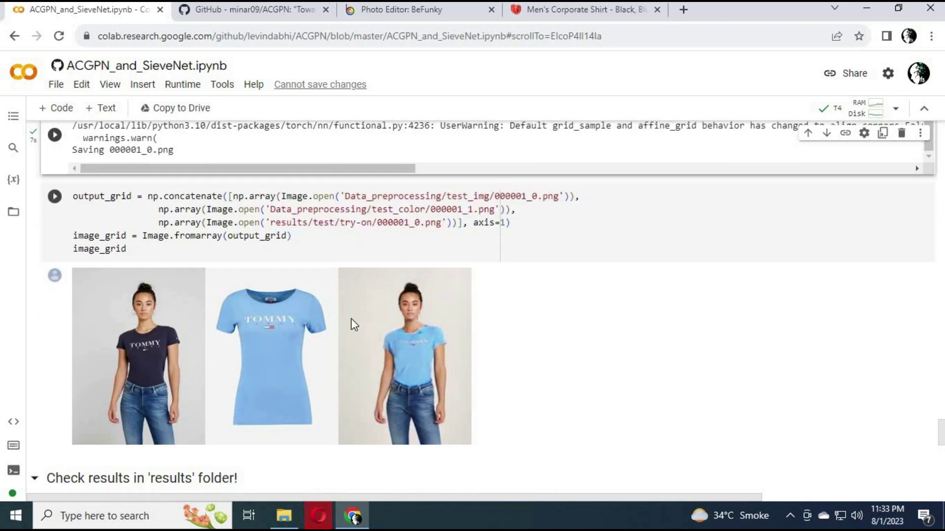
- Run the output_grid cell to show the person, plaid shirt, and try-on result
{"action": "left_click", "coordinate": [54, 196]}
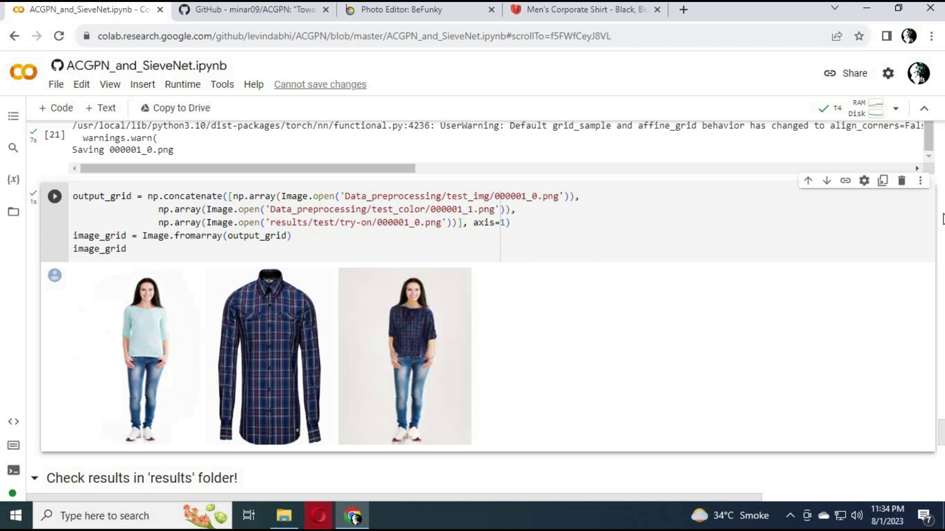
{"action": "scroll", "coordinate": [473, 295], "scroll_direction": "down", "scroll_amount": 5}
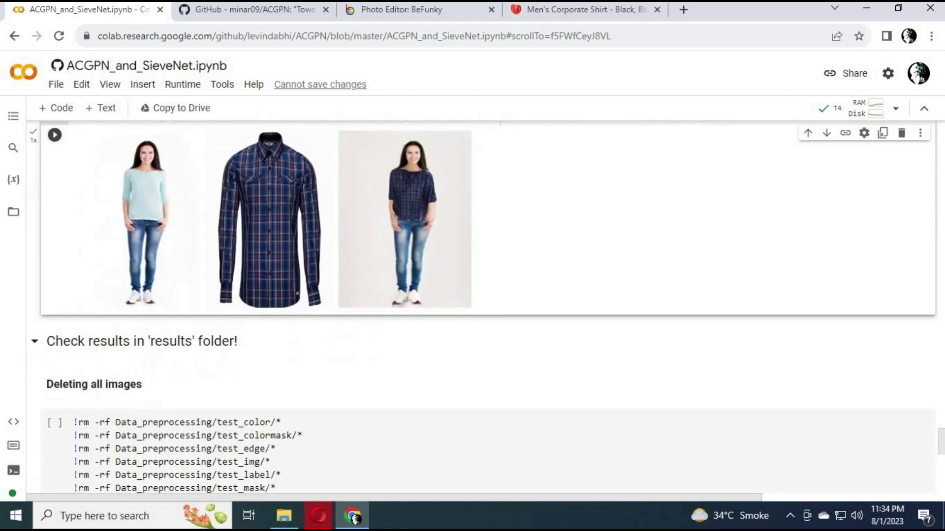
{"action": "scroll", "coordinate": [472, 295], "scroll_direction": "down", "scroll_amount": 2}
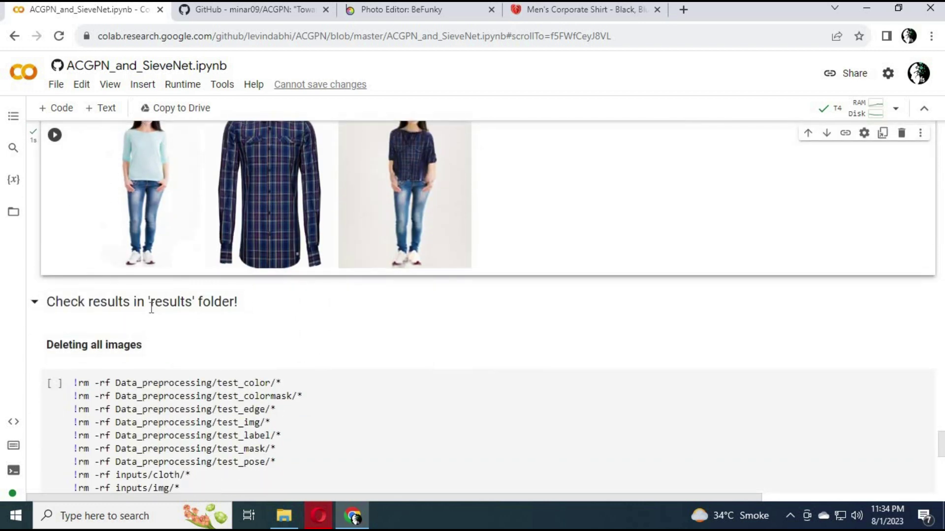